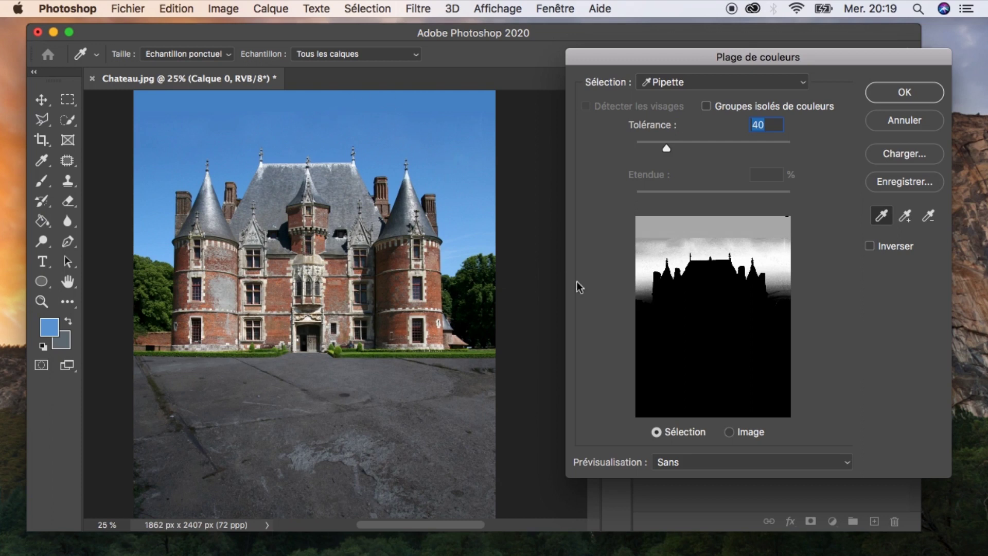
With a grayscale preview, add the remaining grey sky areas to the Color Range selection using the add-to-sample eyedropper.
left_click(716, 460)
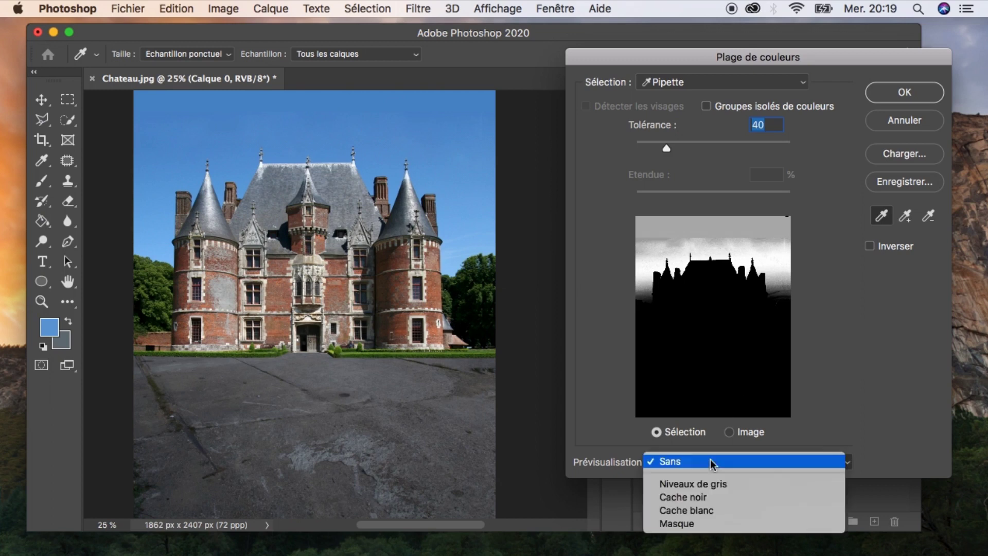
left_click(702, 484)
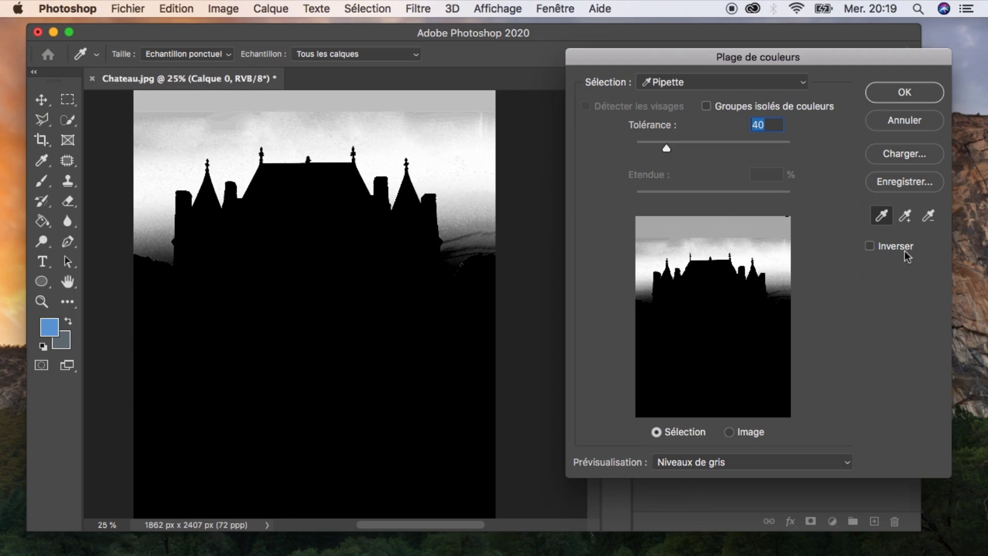
left_click(904, 215)
left_click(156, 213)
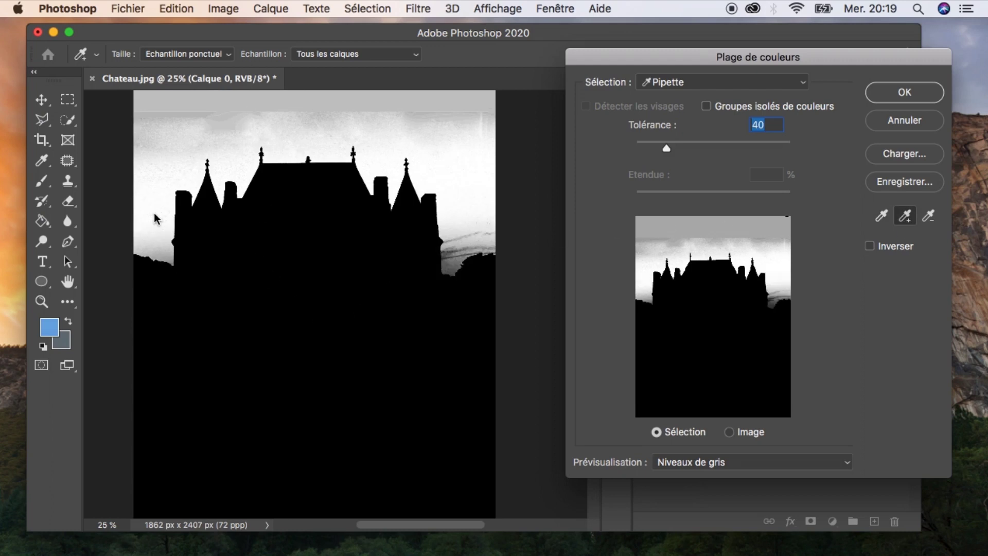
left_click_drag(162, 149, 186, 140)
left_click(470, 174)
left_click(470, 232)
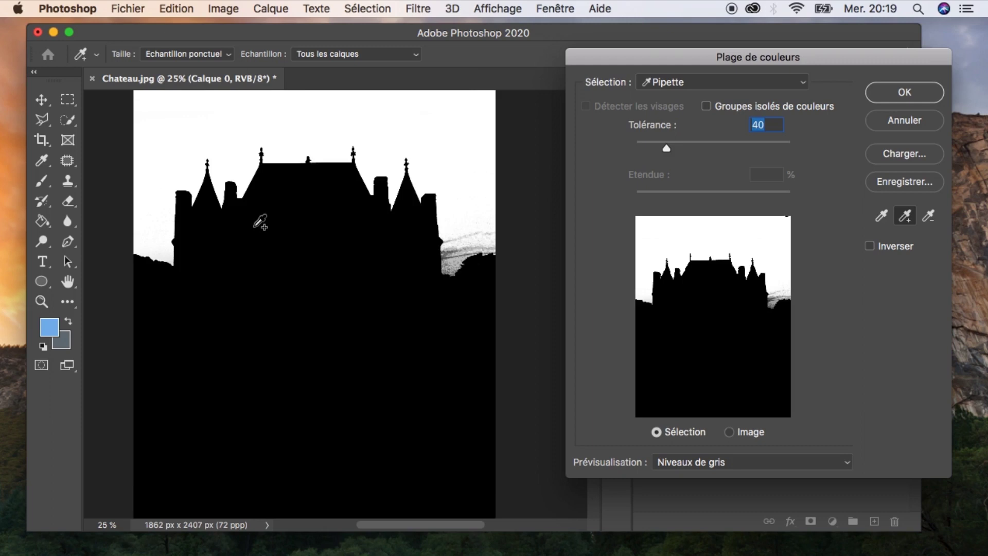
left_click(456, 254)
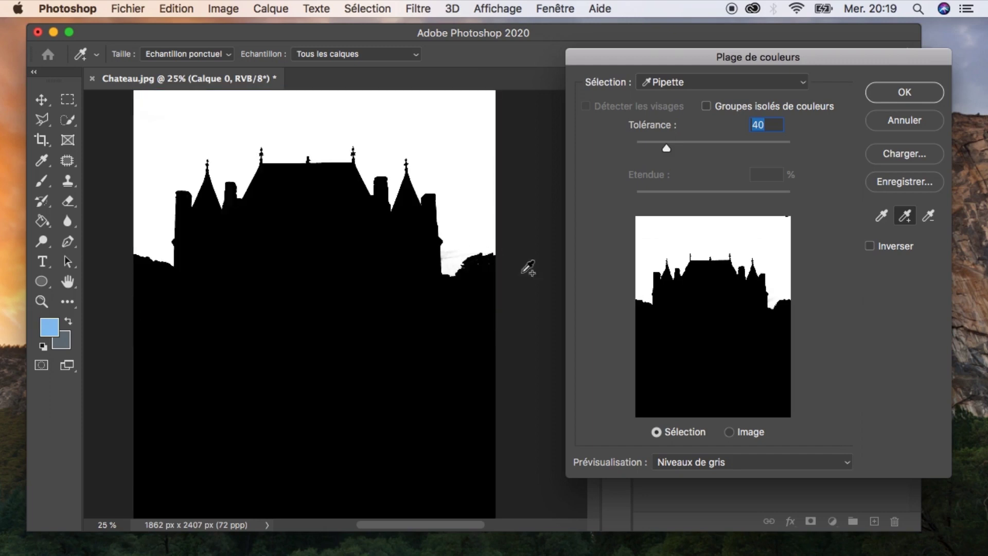
Toggle the preview between none and grayscale to compare the selection against the photo.
left_click(685, 463)
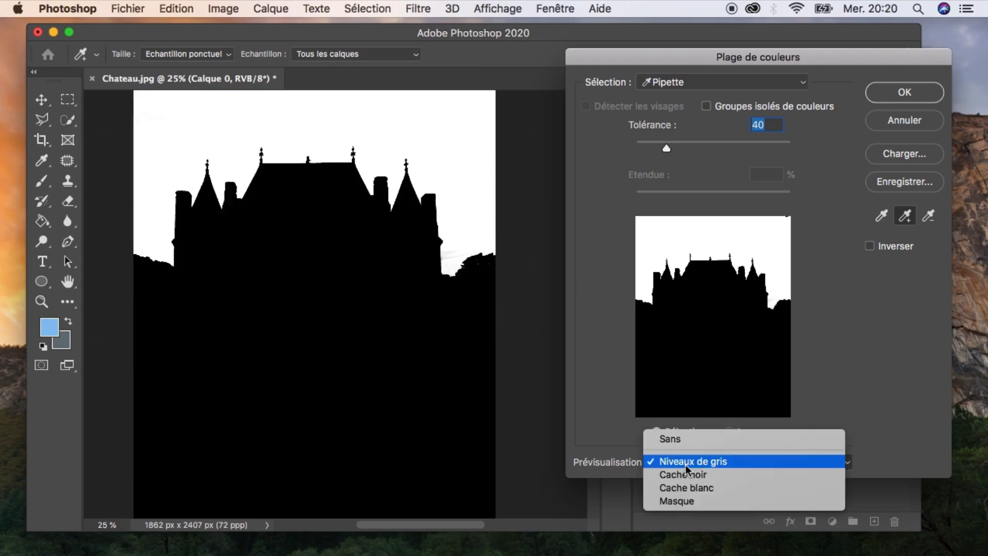
left_click(687, 438)
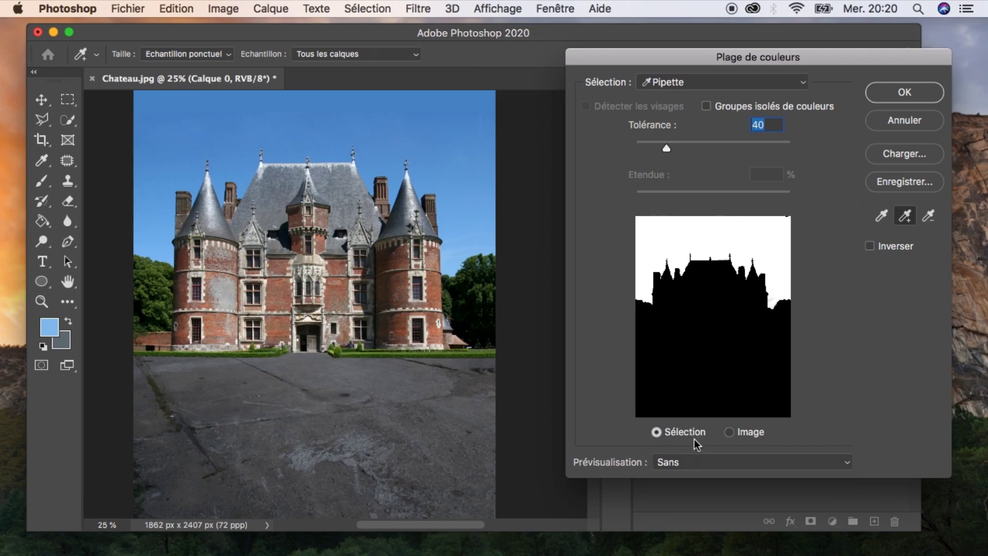
left_click(684, 462)
left_click(692, 484)
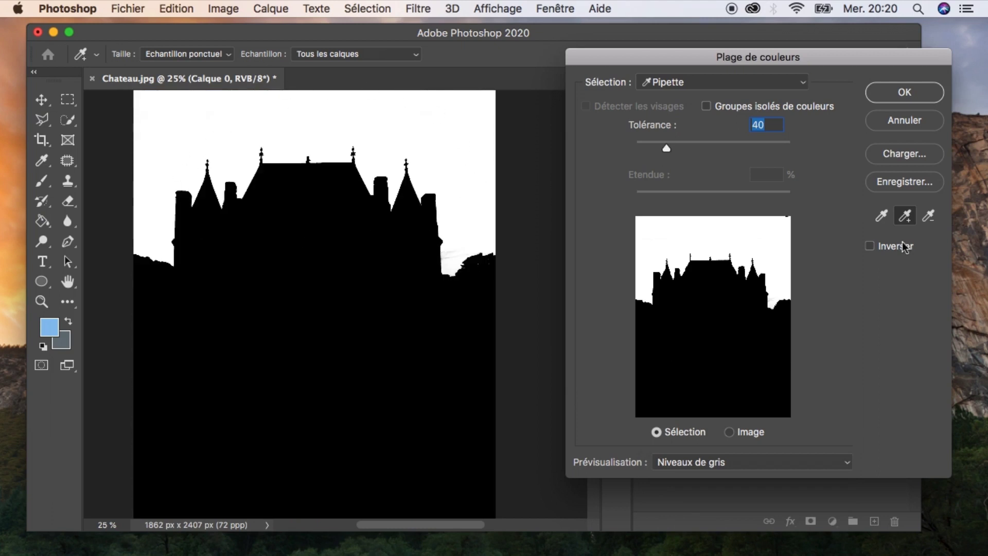
Set the preview back to none and confirm the Color Range selection.
left_click(929, 217)
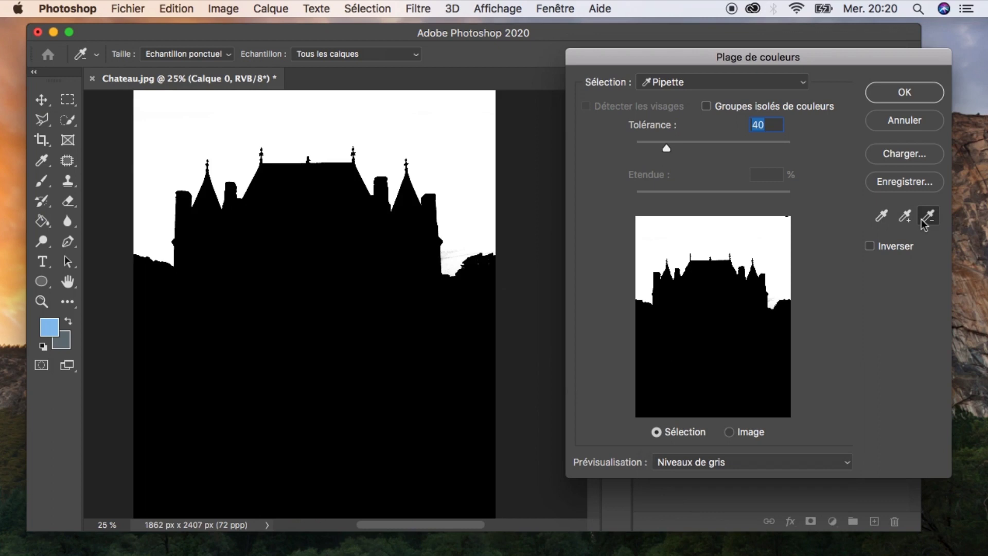
left_click(715, 463)
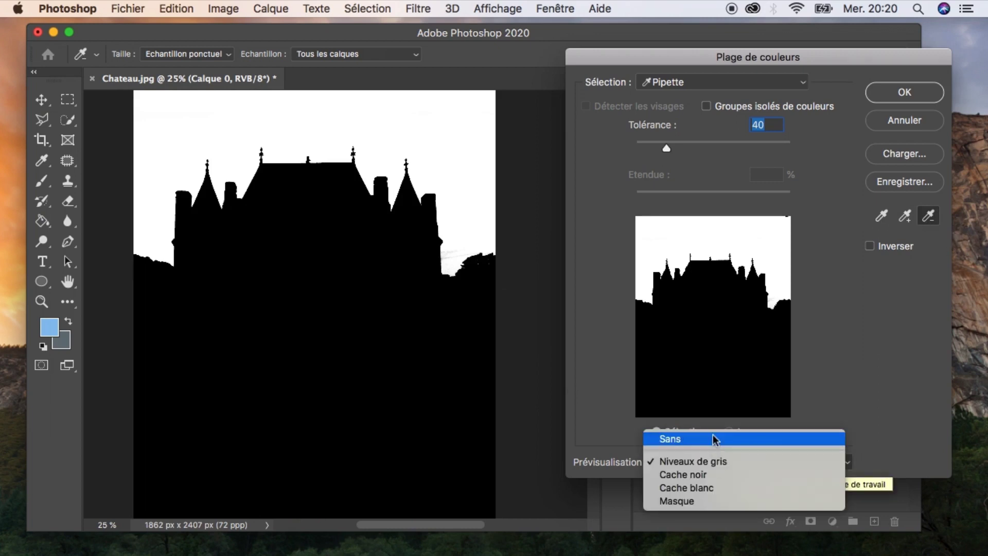
left_click(715, 439)
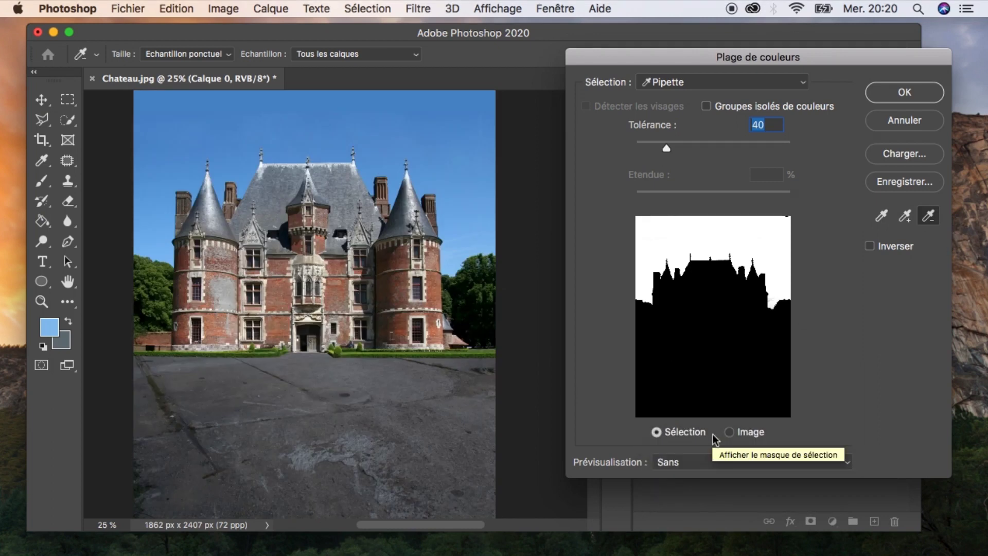
left_click(899, 99)
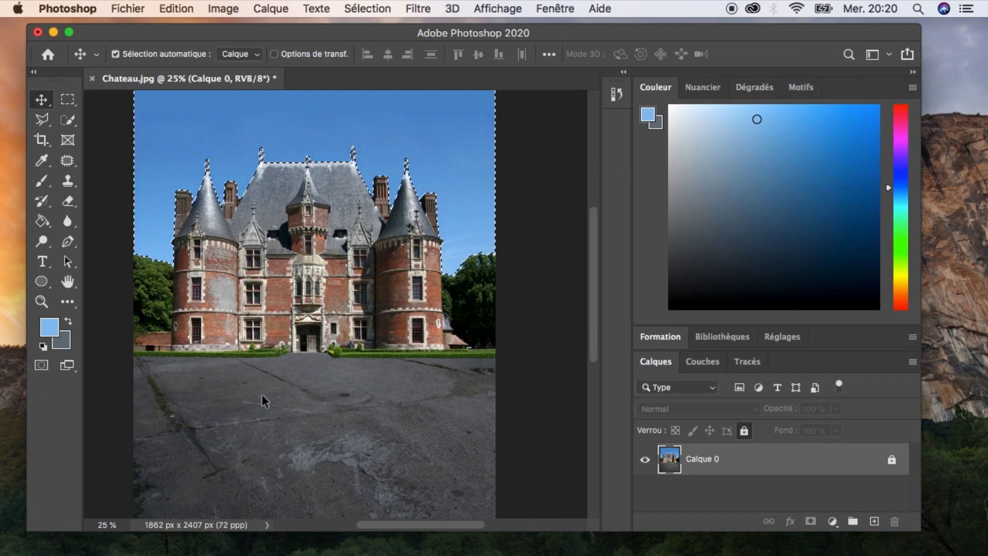
Enter Quick Mask mode and paint black over the central facade to remove it from the selection.
key("a")
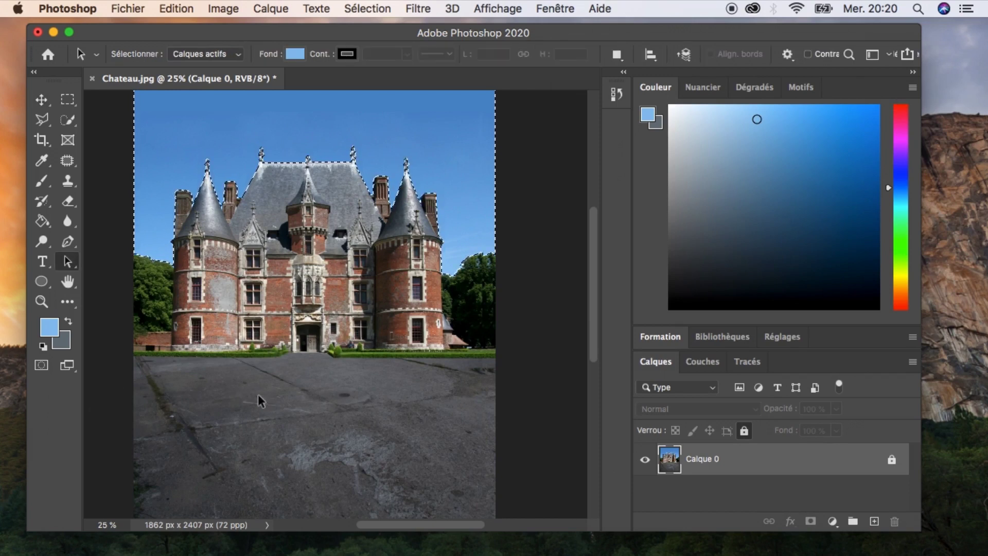
left_click(42, 366)
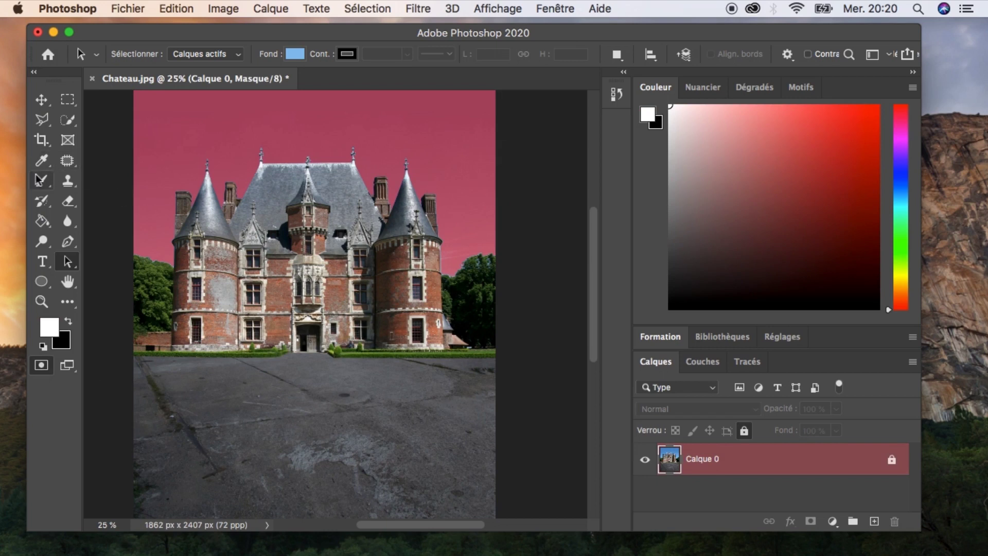
key("b")
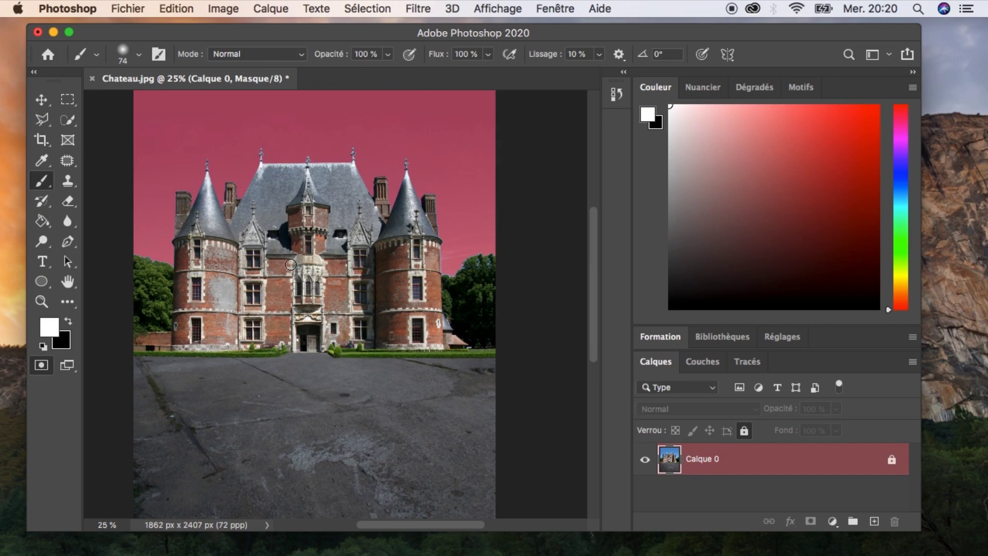
key("x")
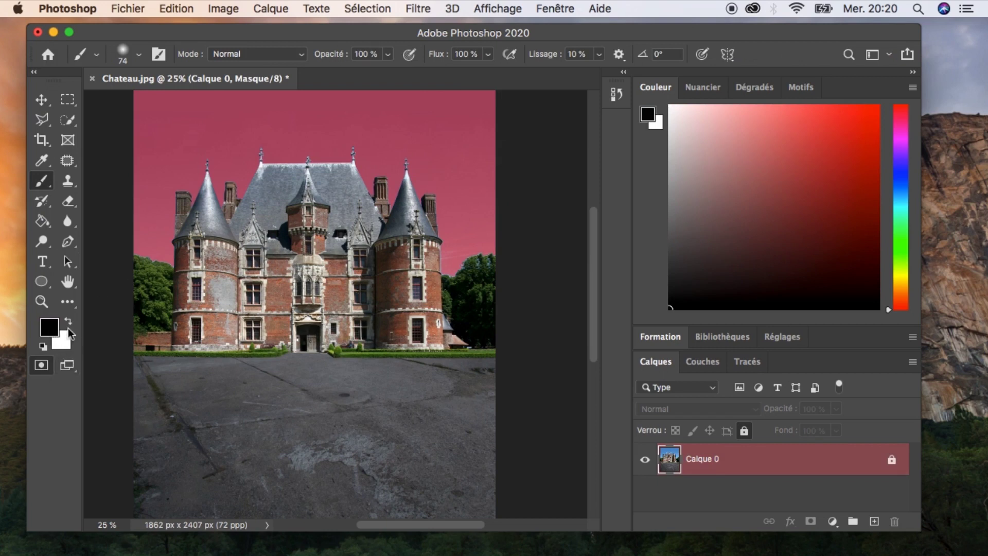
mouse_move(295, 262)
left_mouse_down()
mouse_move(285, 286)
mouse_move(326, 250)
mouse_move(313, 280)
mouse_move(301, 256)
mouse_move(308, 293)
mouse_move(293, 273)
mouse_move(305, 285)
mouse_move(309, 253)
mouse_move(295, 279)
mouse_move(333, 269)
mouse_move(288, 264)
mouse_move(303, 281)
left_mouse_up()
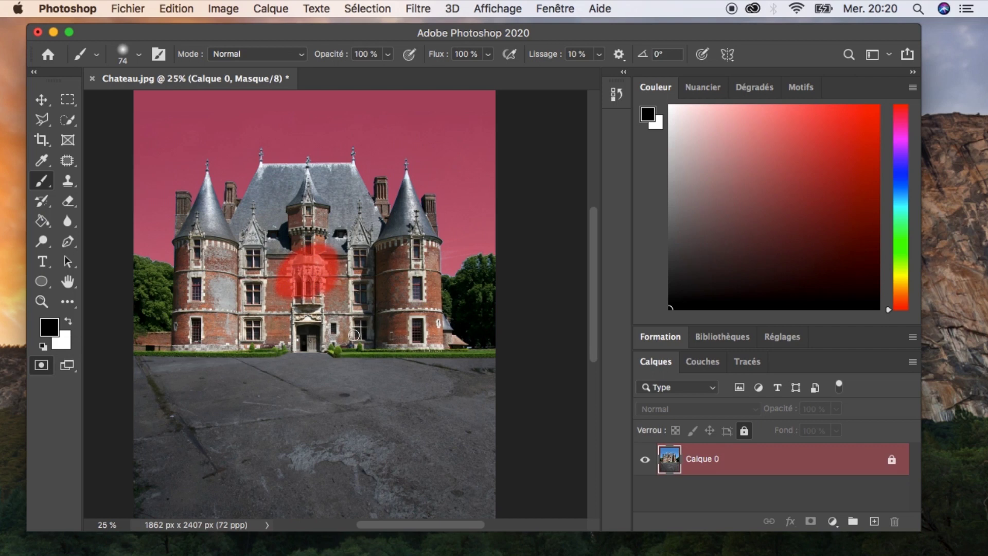
left_click(41, 365)
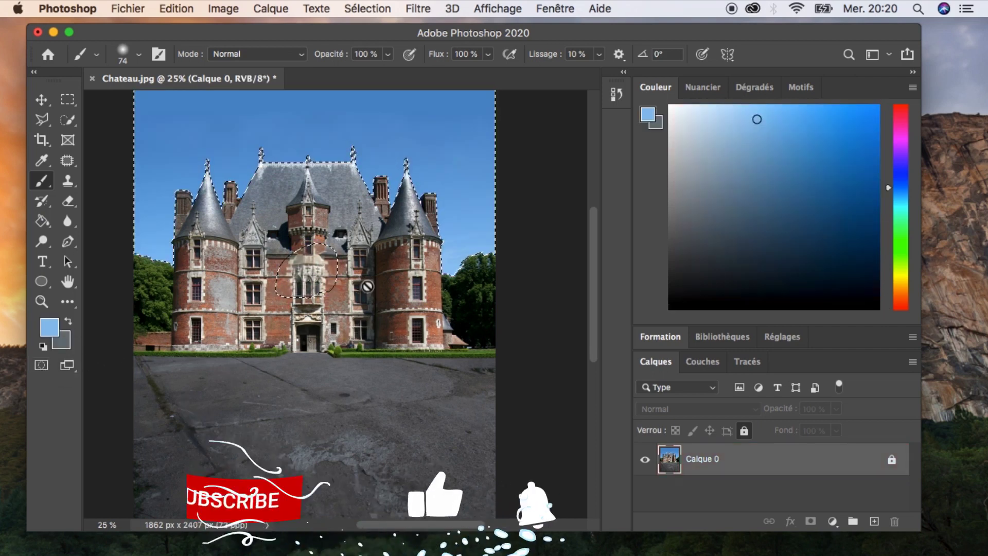
Return to Quick Mask and paint white over the facade to restore it, then exit Quick Mask.
left_click(41, 365)
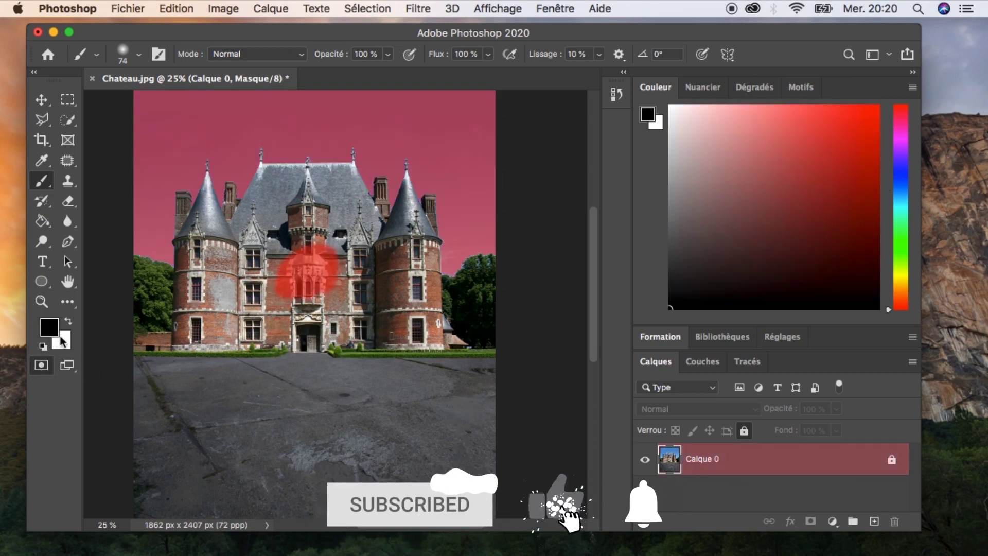
key("x")
mouse_move(325, 284)
left_mouse_down()
mouse_move(274, 286)
mouse_move(269, 274)
mouse_move(334, 229)
mouse_move(300, 275)
mouse_move(325, 252)
mouse_move(275, 279)
mouse_move(336, 251)
mouse_move(324, 292)
mouse_move(333, 268)
mouse_move(331, 284)
mouse_move(336, 265)
mouse_move(323, 288)
mouse_move(270, 294)
mouse_move(313, 299)
left_mouse_up()
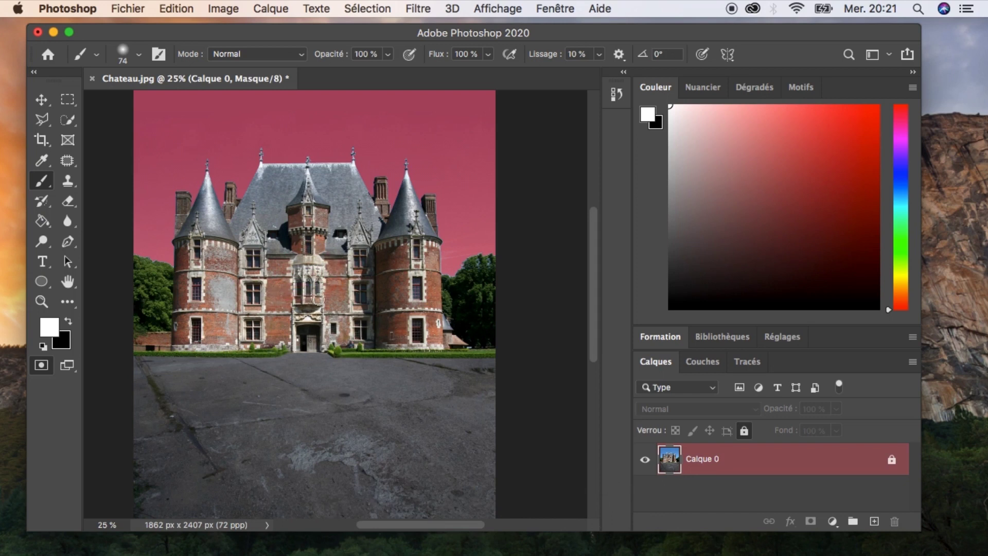
left_click(41, 365)
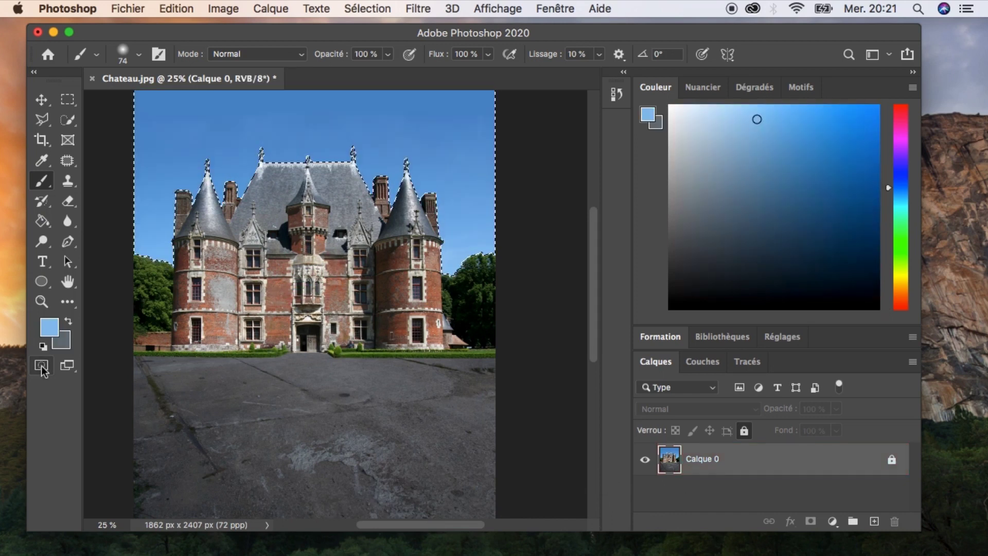
Open the Quick Mask options dialog to review its colour settings and close it.
left_click(42, 366)
left_click(42, 366)
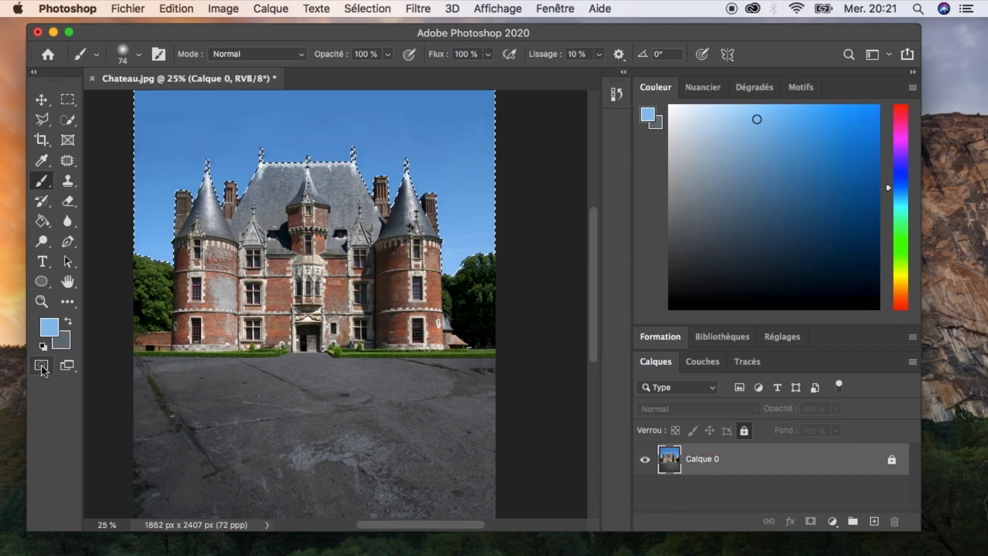
left_click(42, 367)
double_click(42, 365)
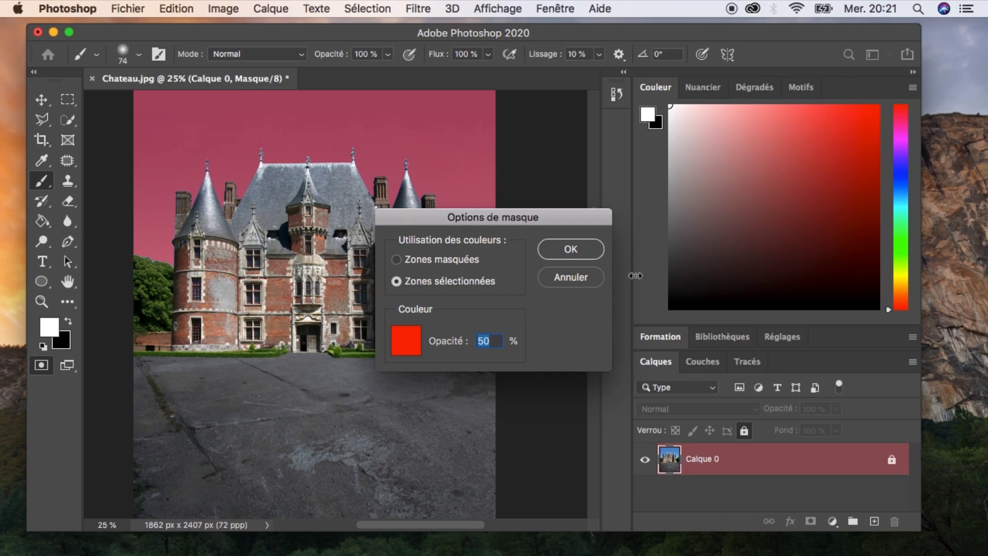
left_click(595, 249)
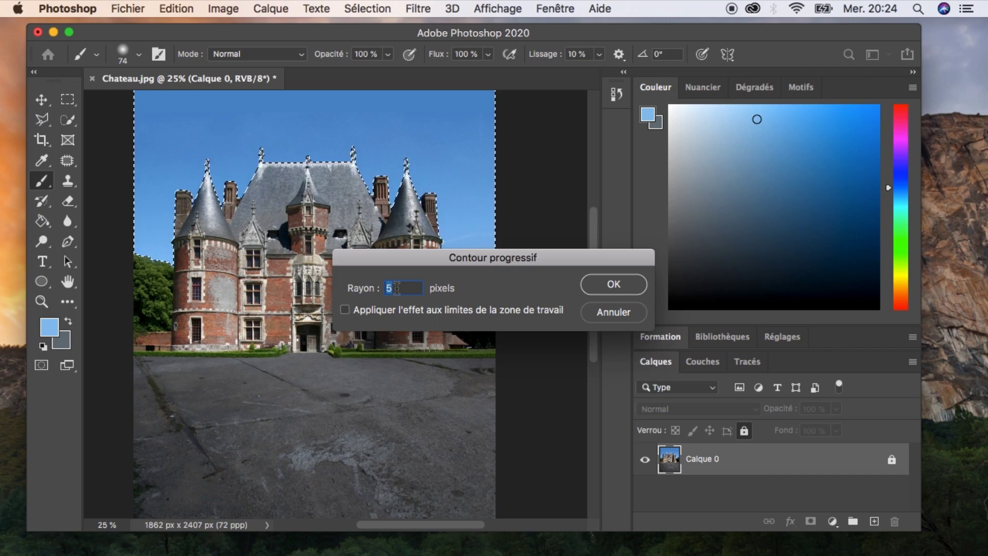
Feather the selection with a 5 pixel radius.
type("0")
key("BackSpace")
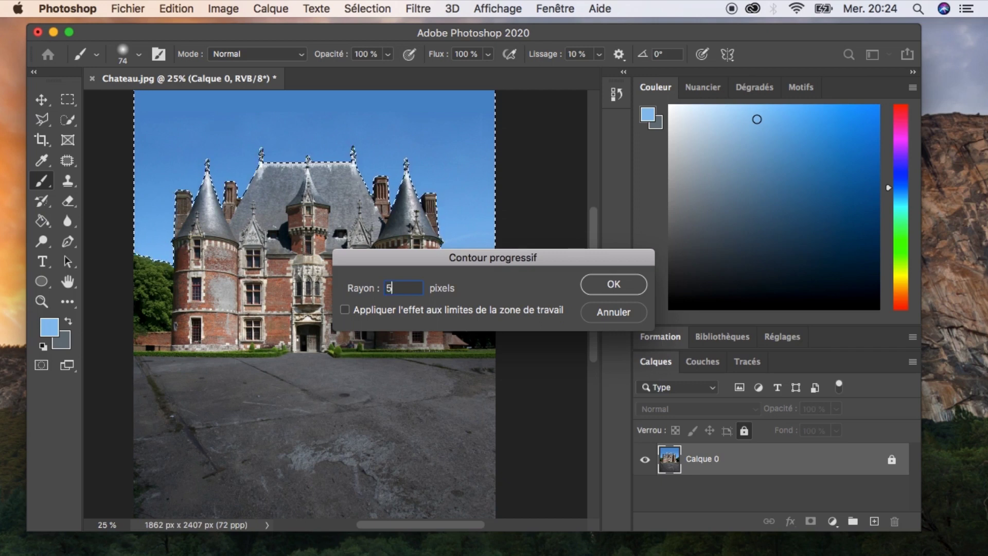
left_click(612, 289)
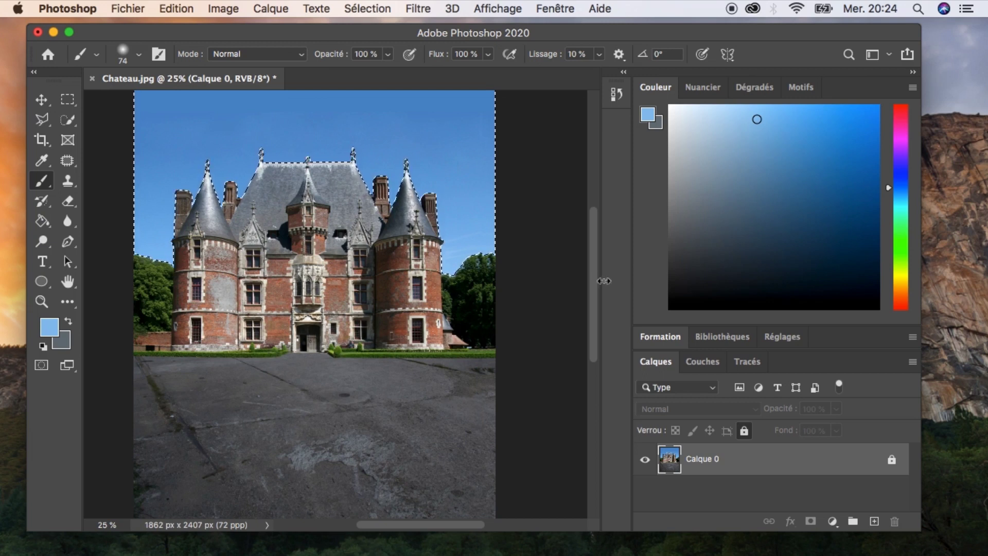
Add a Curves adjustment layer masked by the current sky selection.
scroll(521, 289, "up", 3)
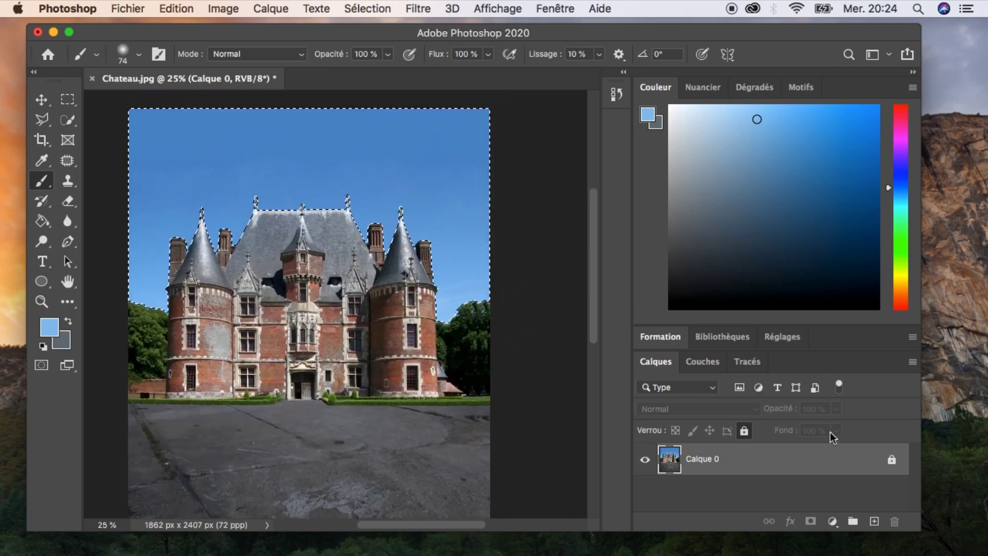
left_click(831, 521)
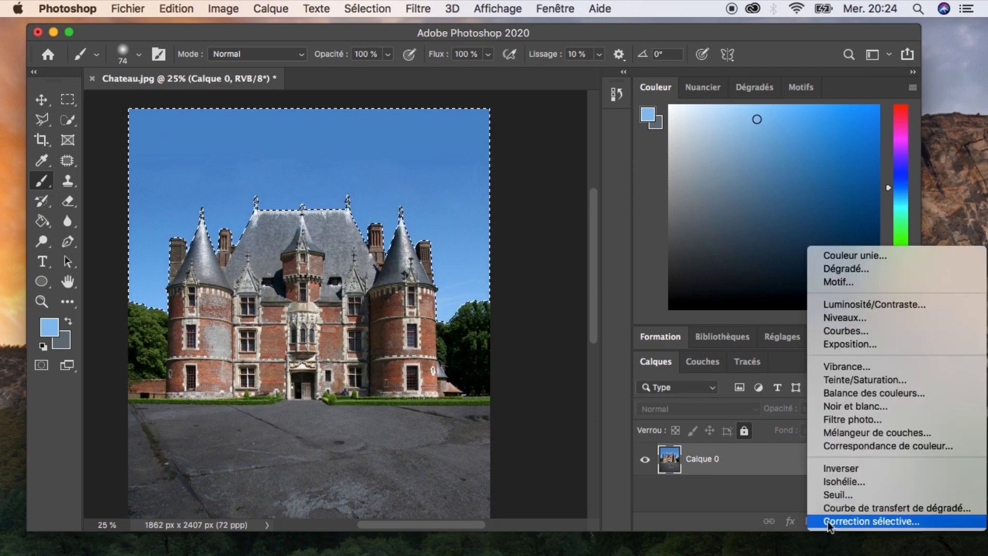
left_click(850, 330)
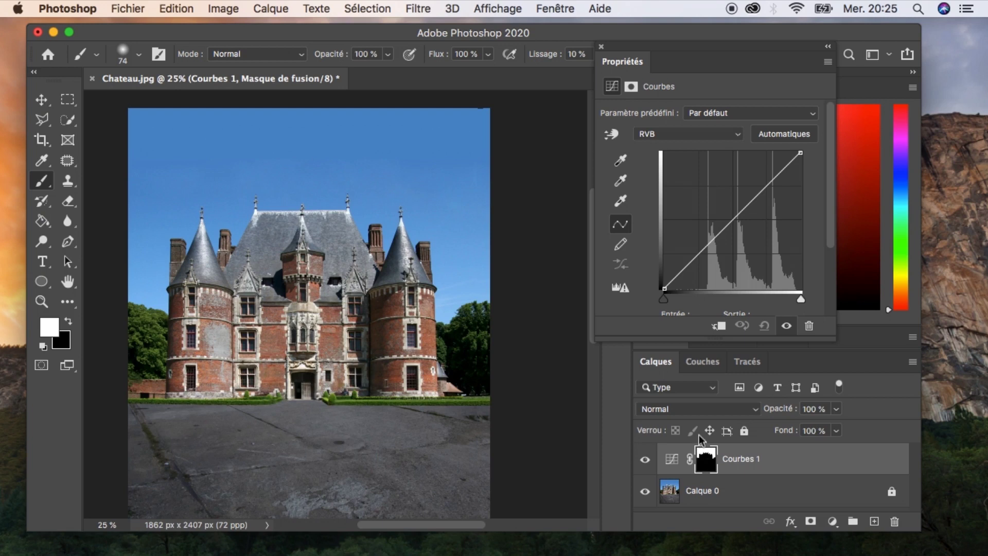
Shape the curve into an S with several points, pulling the black point inward, then close the properties panel.
left_click_drag(693, 262, 696, 268)
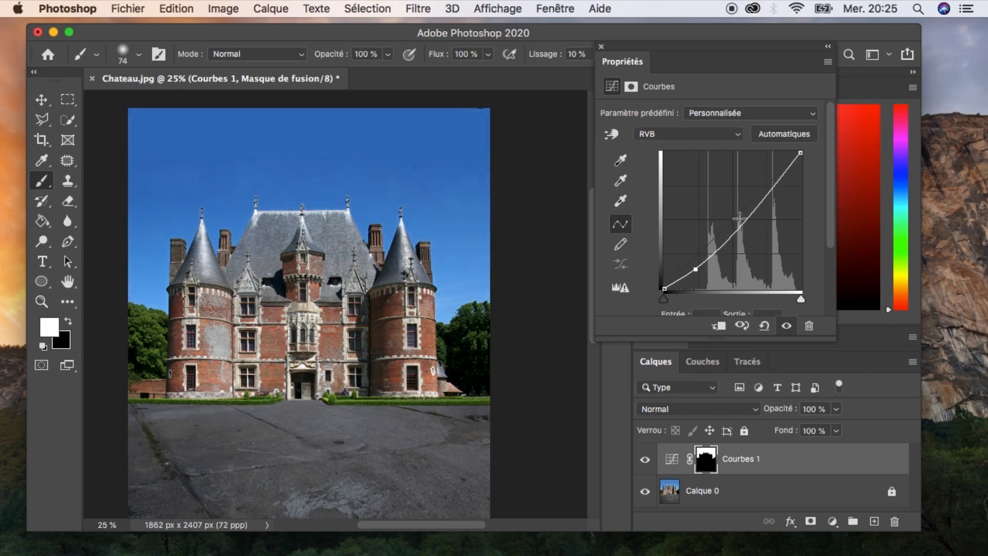
left_click_drag(758, 205, 759, 209)
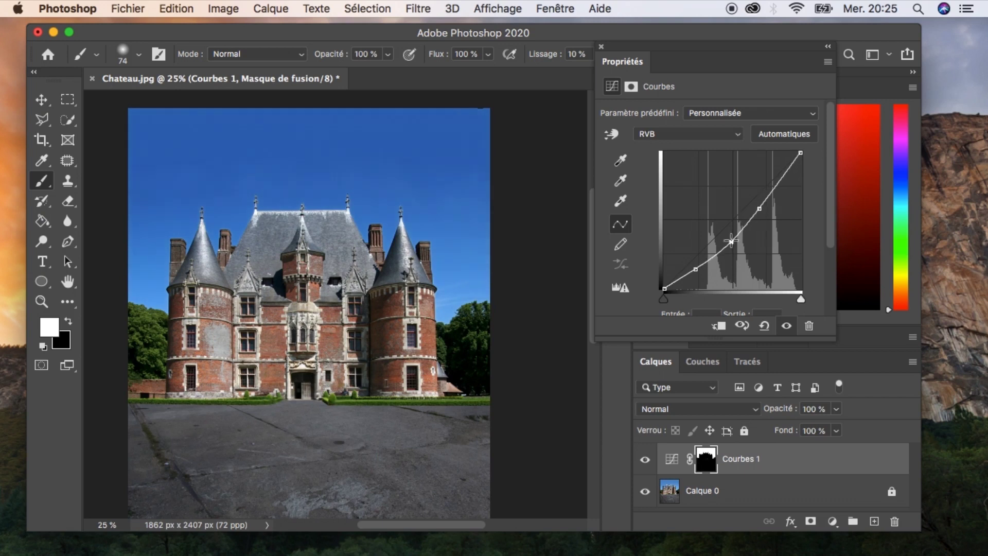
left_click(728, 237)
mouse_move(790, 169)
left_mouse_down()
mouse_move(795, 181)
mouse_move(800, 160)
left_mouse_up()
left_click_drag(665, 289, 686, 289)
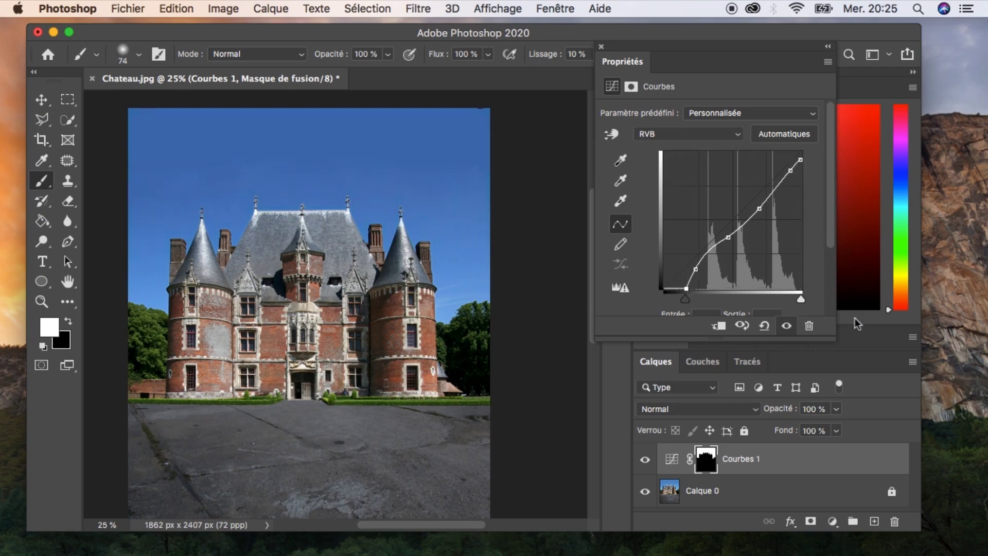
left_click(600, 46)
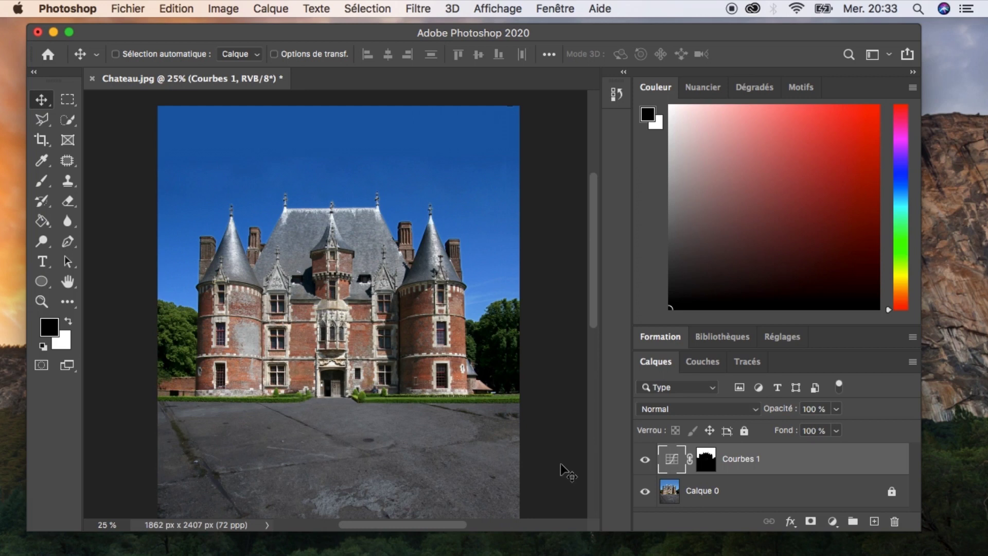
Create a new empty layer with the default settings.
key("super+shift+n")
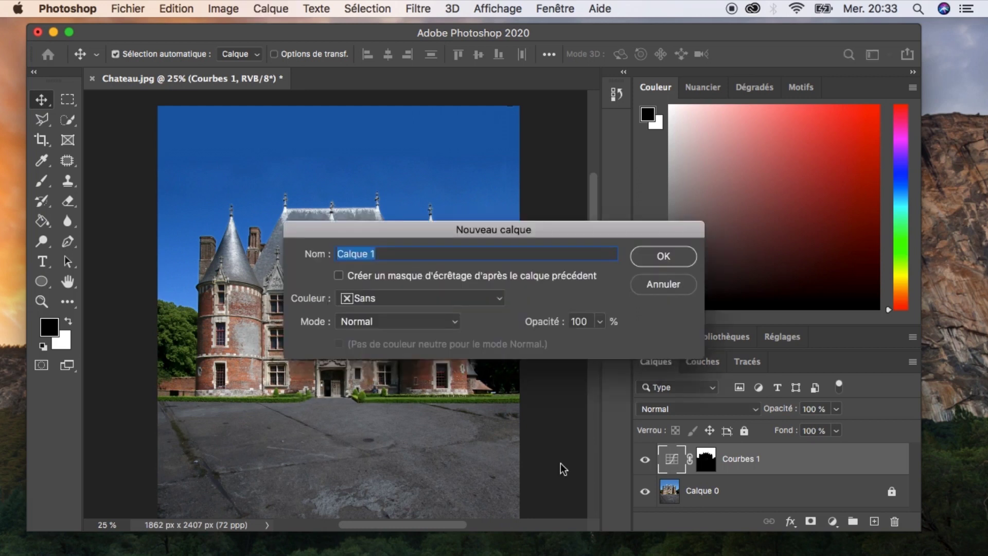
left_click(674, 261)
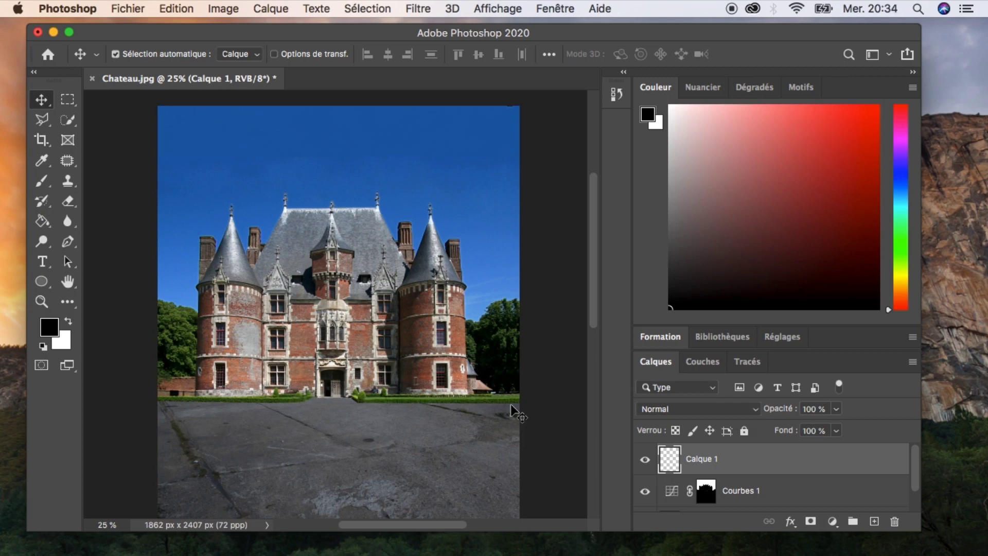
Fill the empty layer with black, then duplicate it and invert the copy to white.
key("alt+BackSpace")
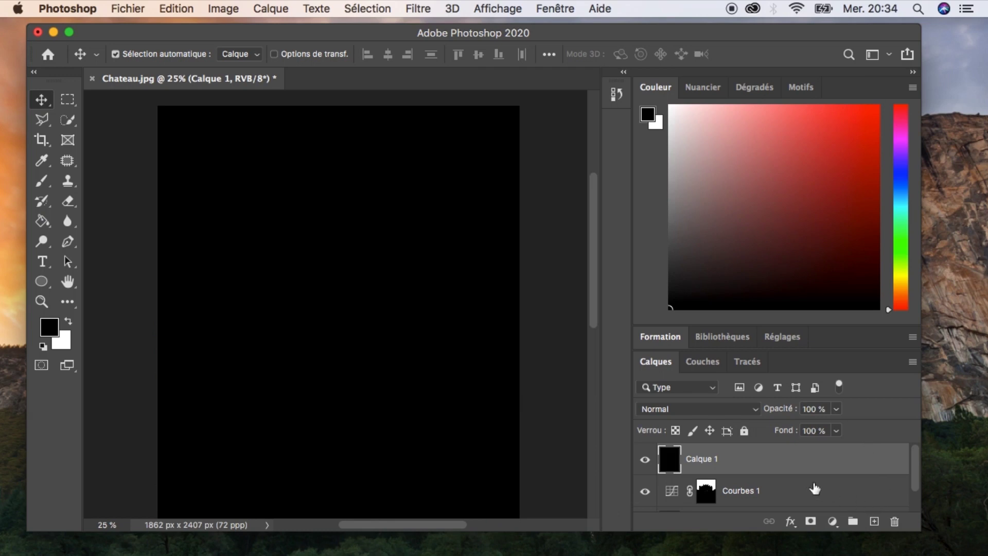
key("super+j")
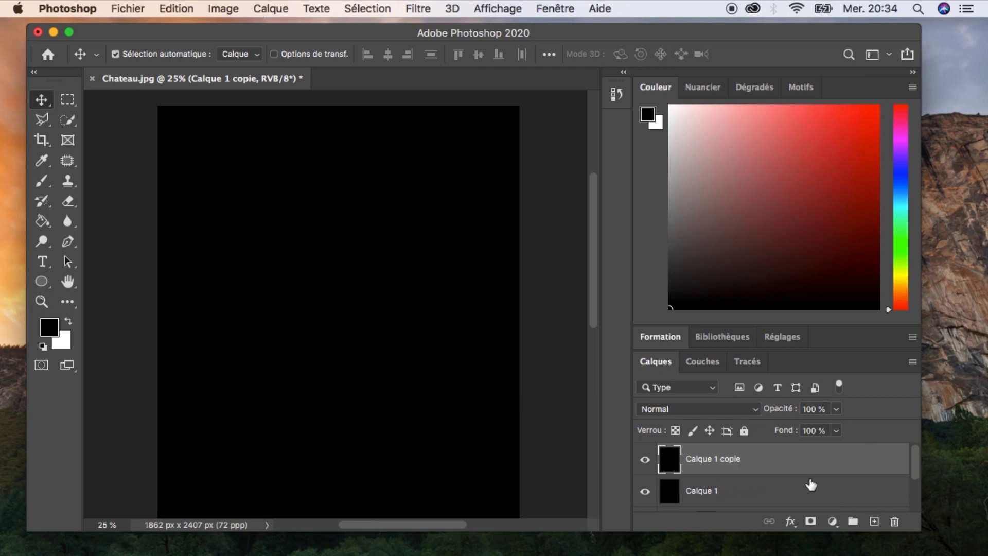
key("super+i")
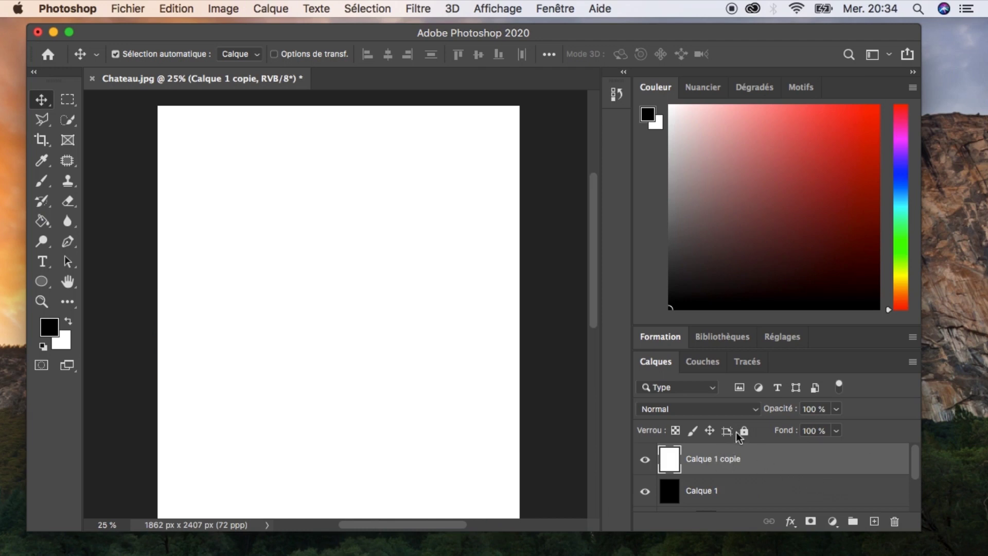
Set the white copy's blend mode to Fondu and its opacity to 1%.
left_click(756, 409)
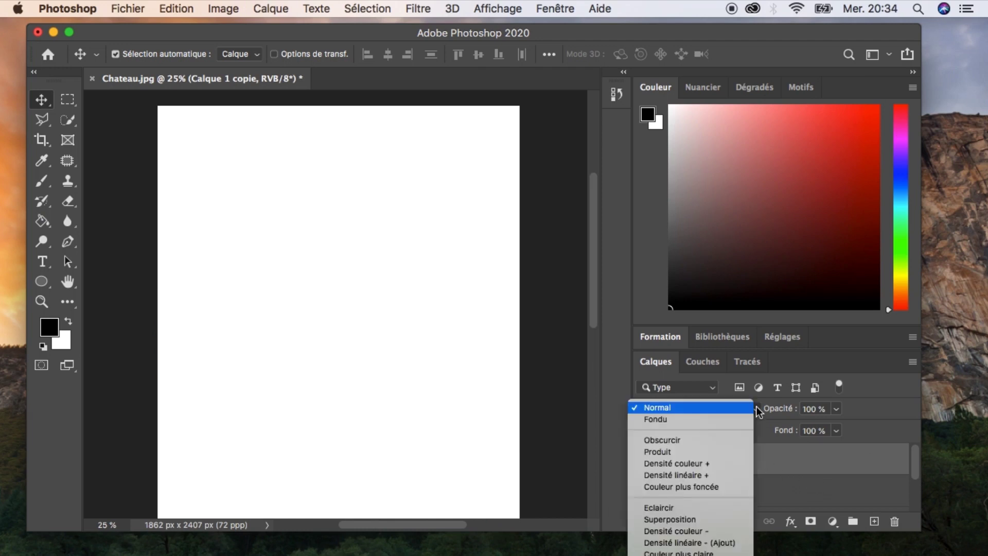
left_click(713, 420)
left_click(836, 409)
left_click_drag(835, 427, 766, 427)
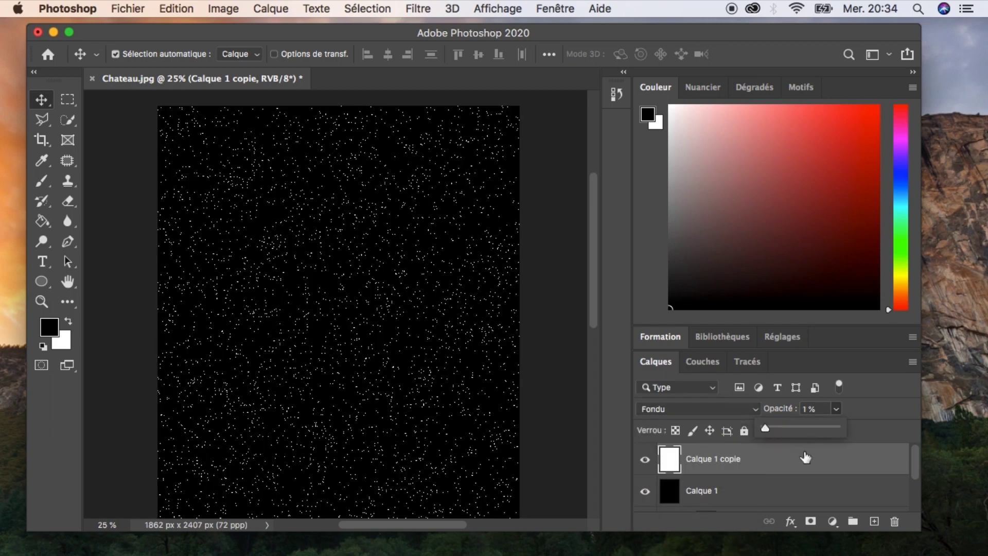
left_click(838, 404)
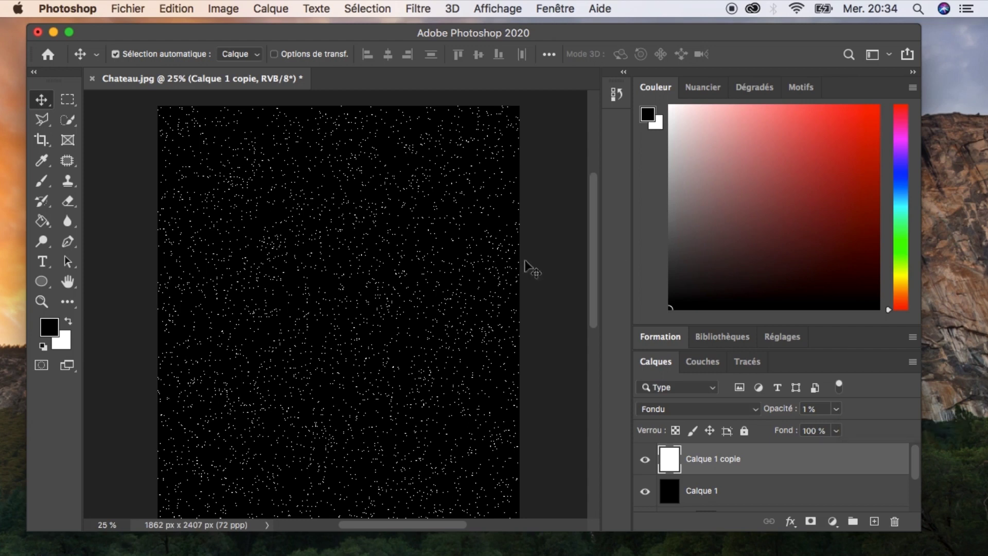
Merge the dissolved white layer down into the black layer to make a star field.
key("z")
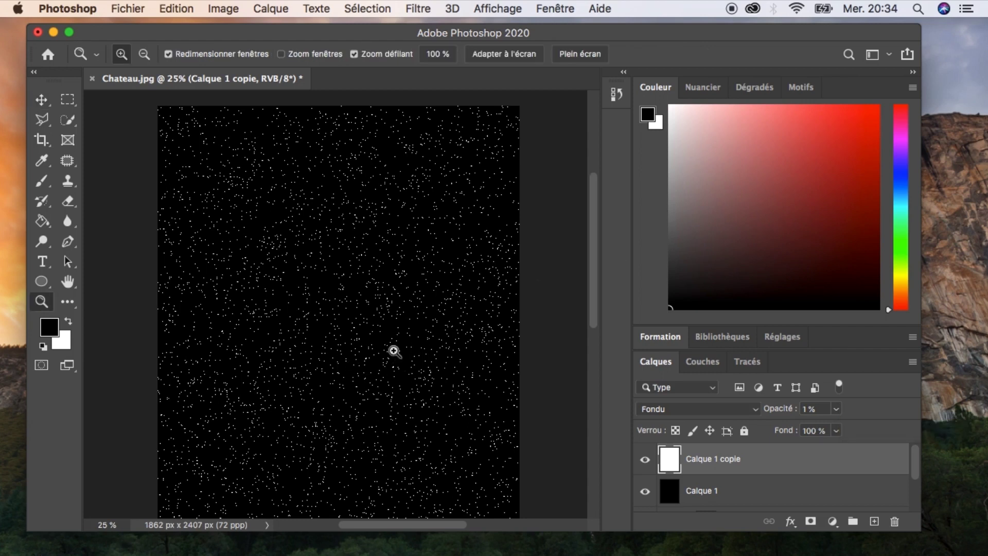
left_click(392, 345)
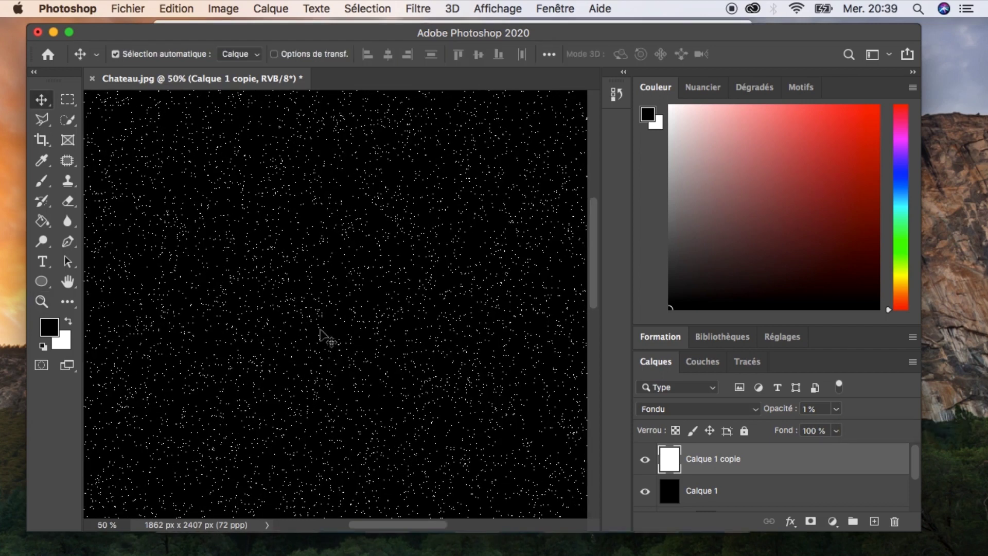
key("super+0")
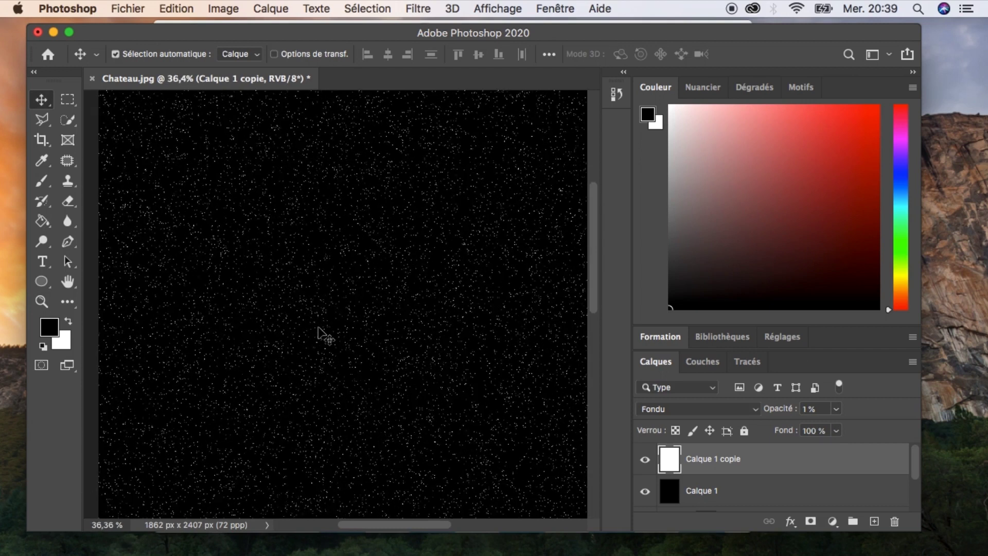
key("super+minus")
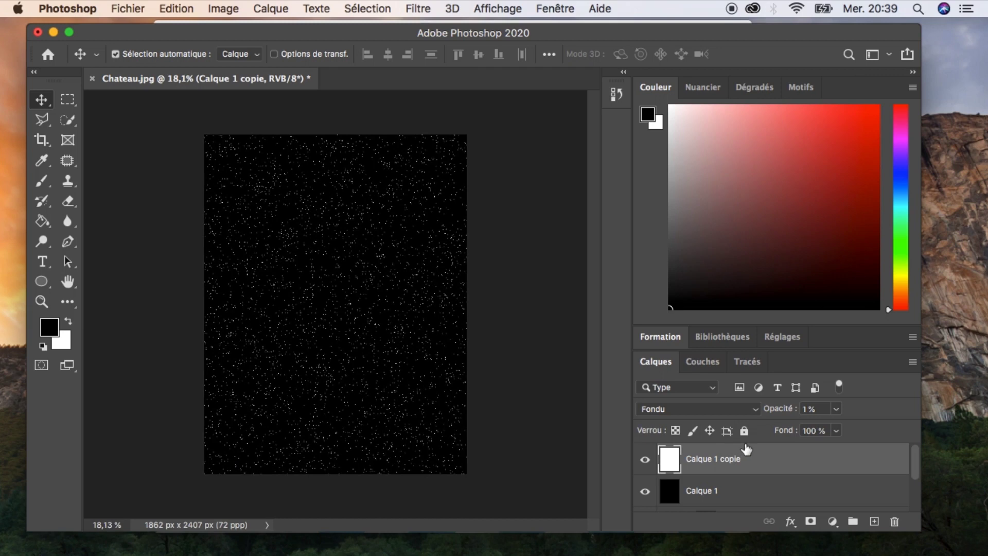
key("BackSpace")
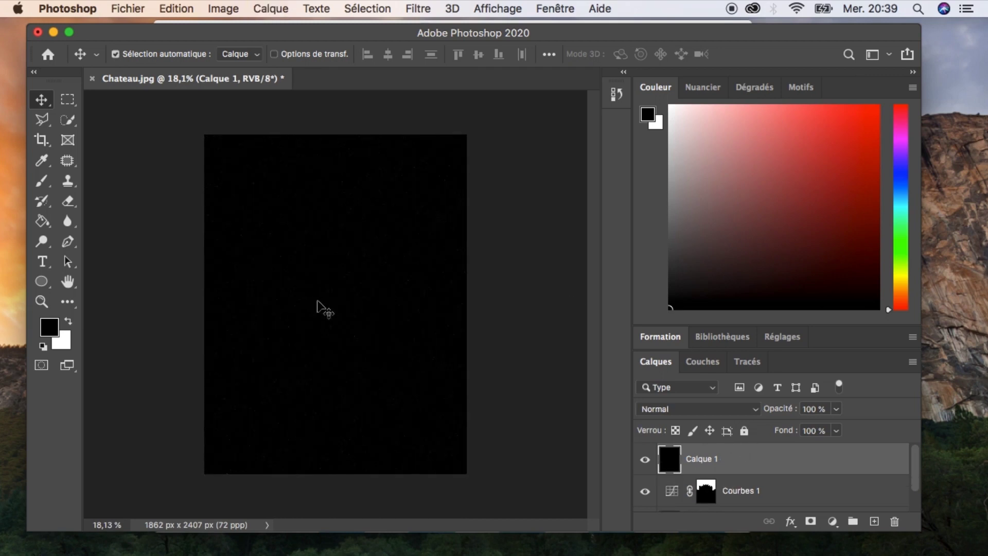
Select the entire canvas of the star layer.
scroll(309, 284, "up", 5)
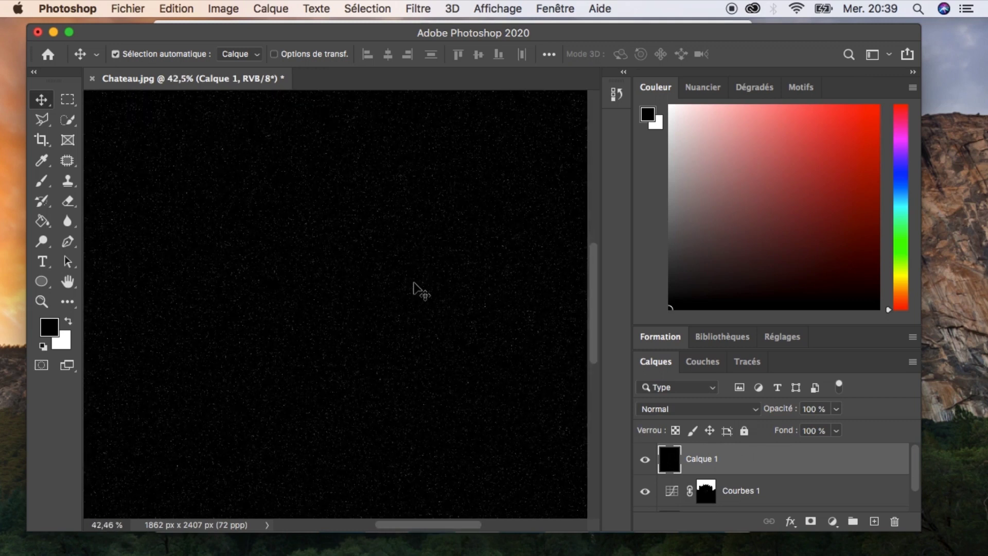
scroll(417, 289, "down", 4)
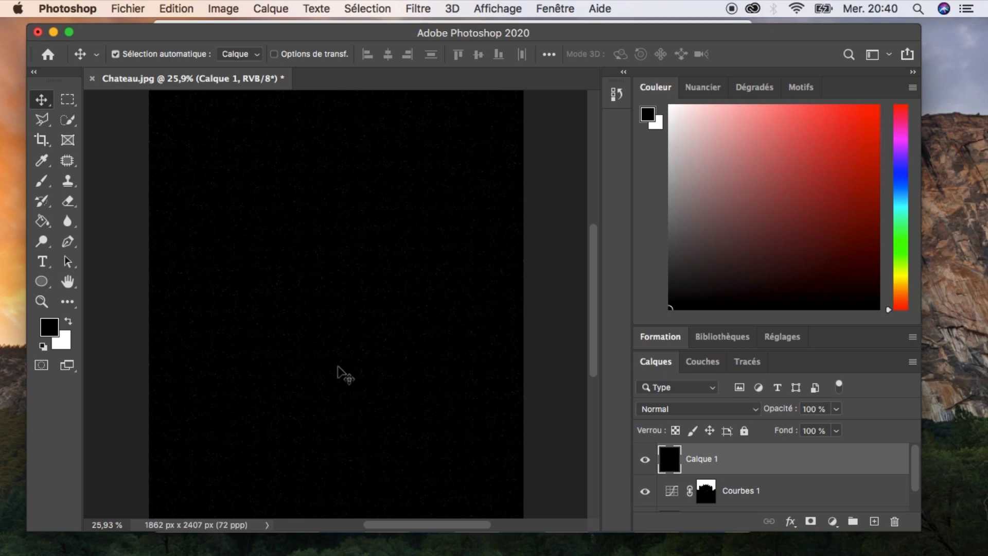
key("super+a")
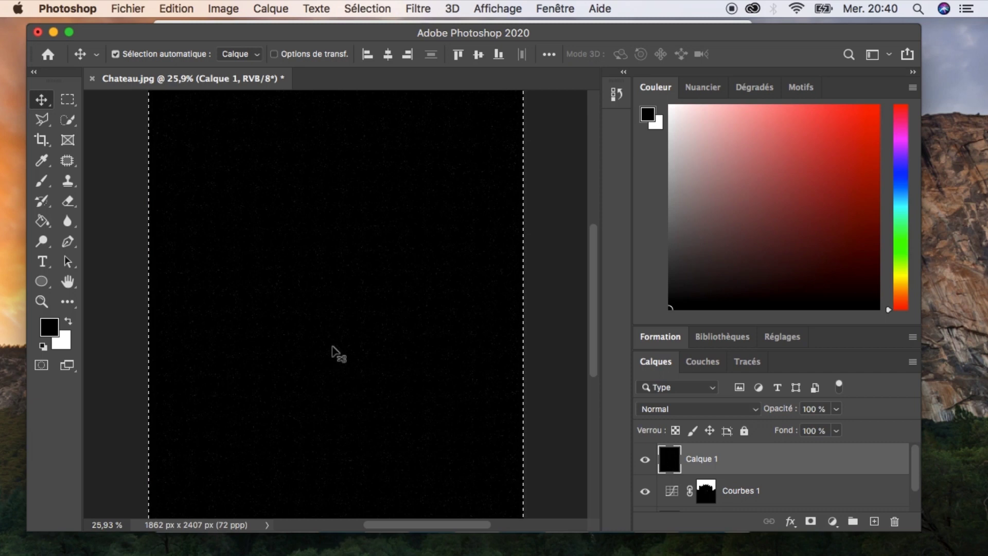
key("super+t")
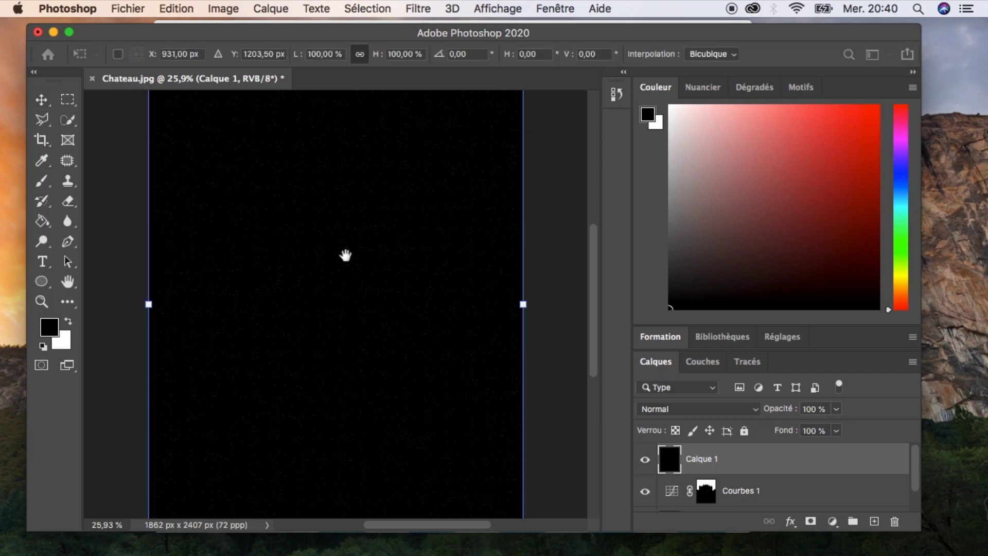
left_click_drag(346, 255, 345, 327)
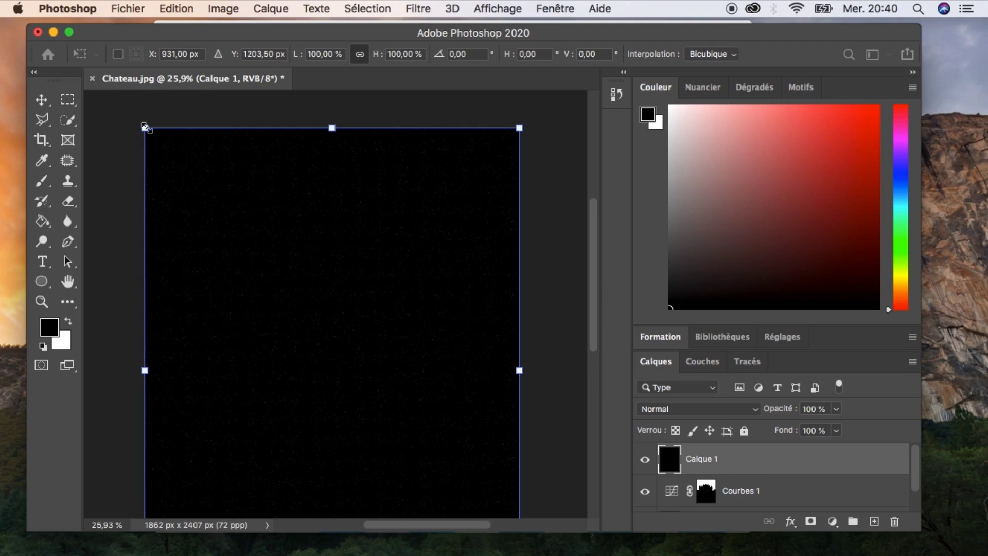
left_click_drag(146, 127, 293, 286)
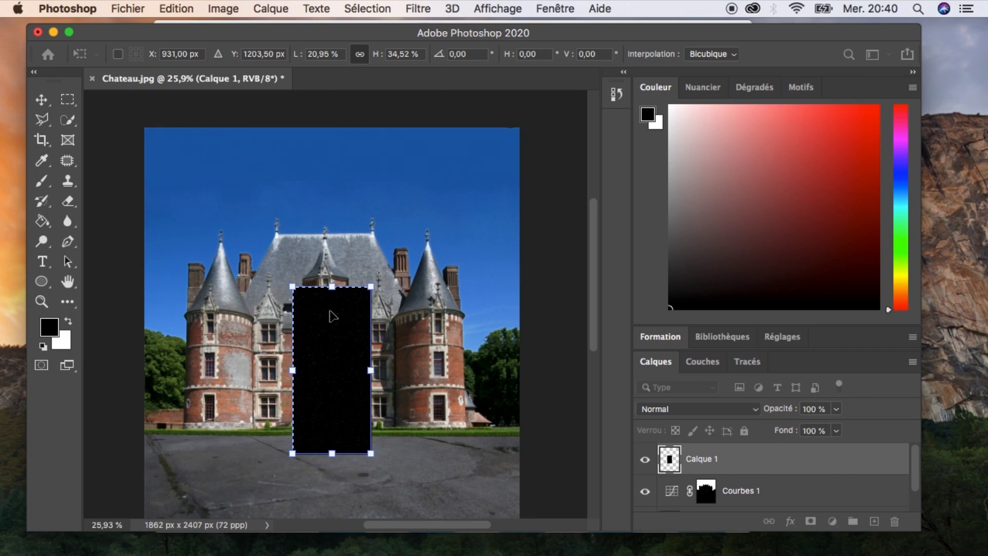
key("super+z")
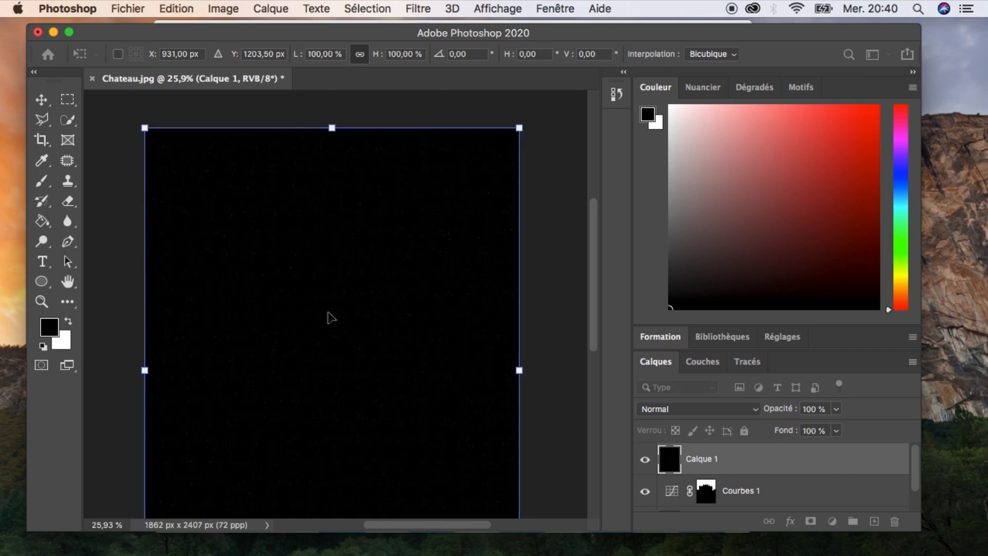
key("Escape")
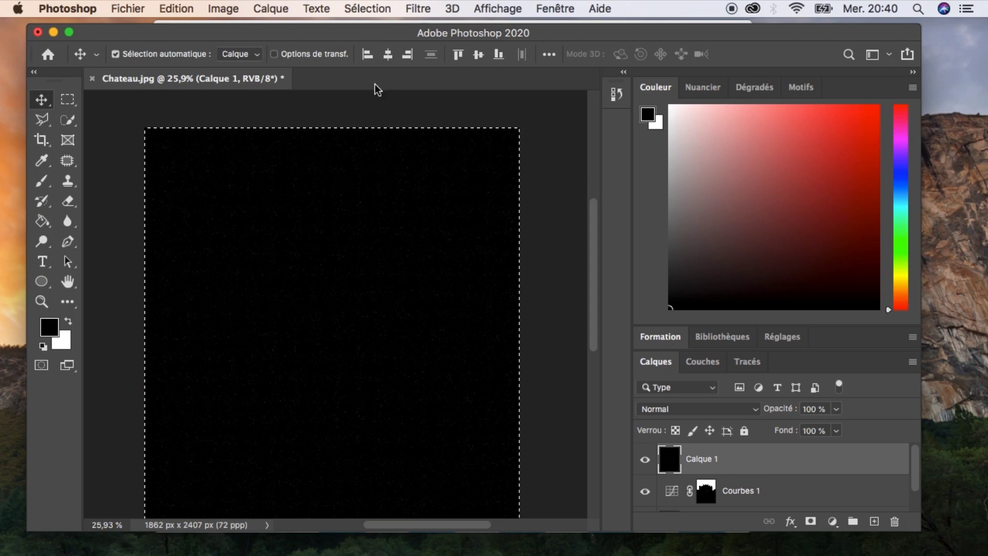
Transform the selection down to about 39% from its top-left corner and copy that area to a new layer.
left_click(366, 10)
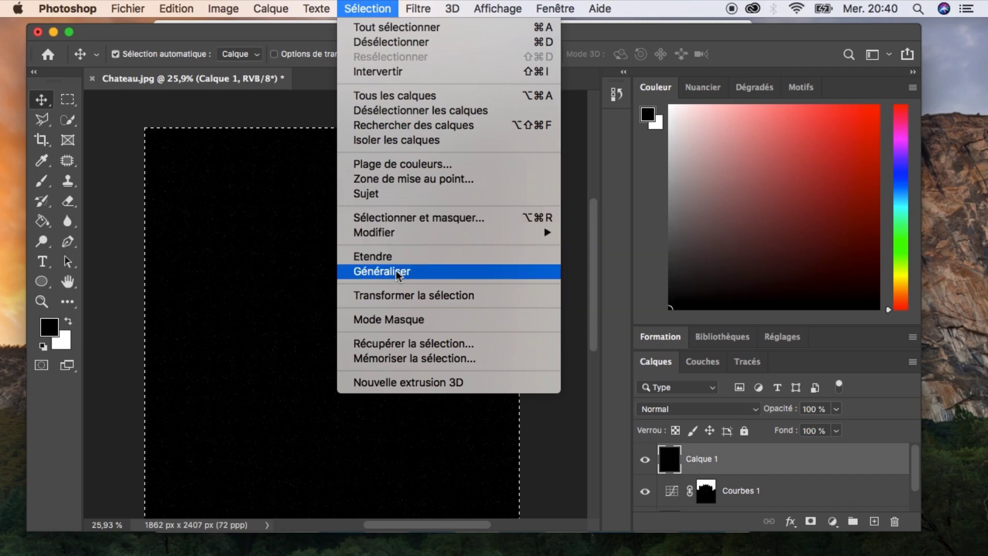
left_click(403, 295)
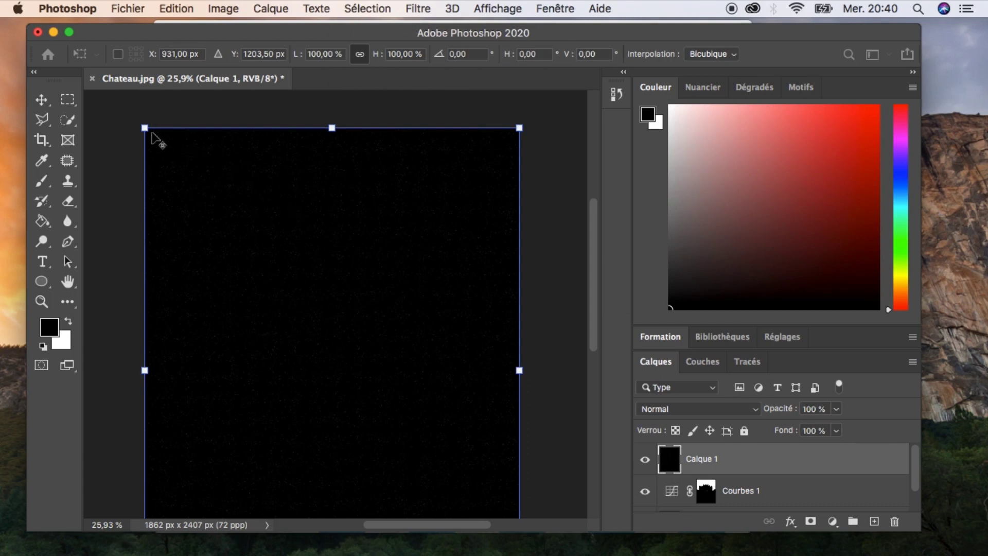
left_click_drag(144, 126, 281, 257)
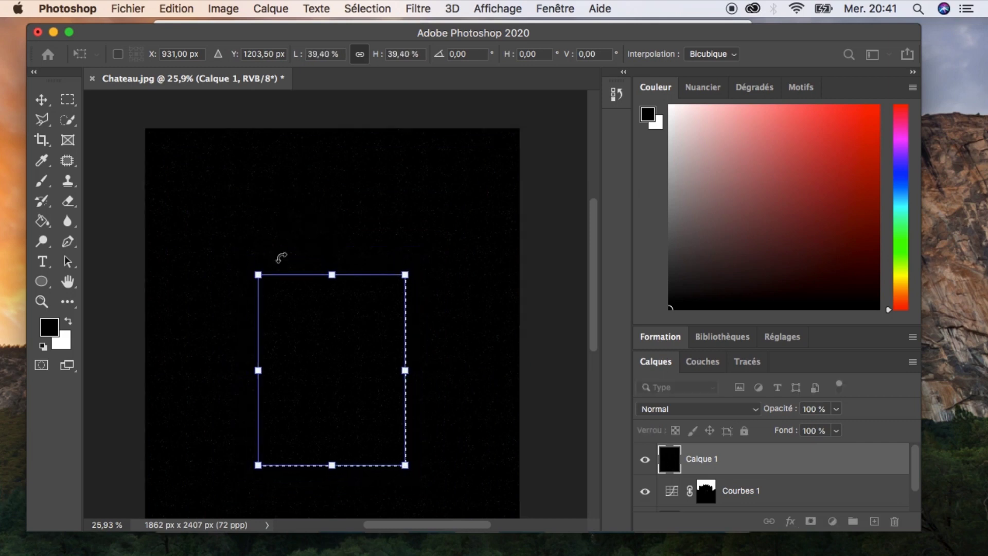
key("Return")
key("super+j")
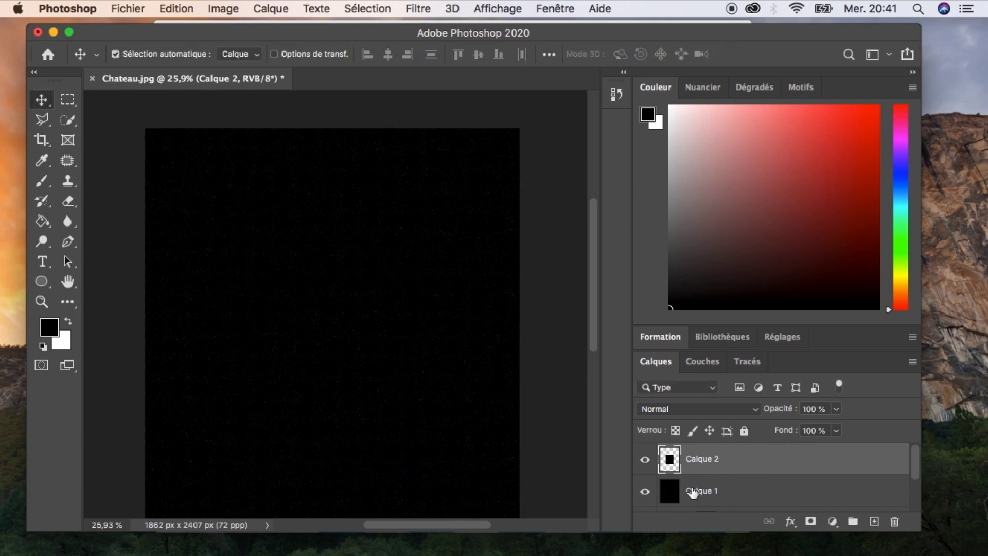
Hide the original star layer and scale the new layer up to about 261% to cover the canvas.
left_click(645, 491)
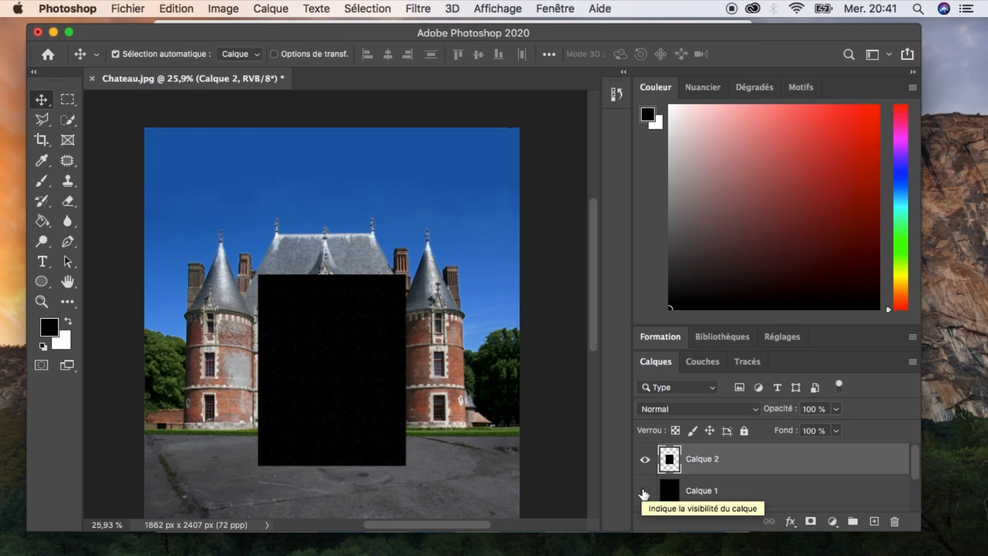
key("super+t")
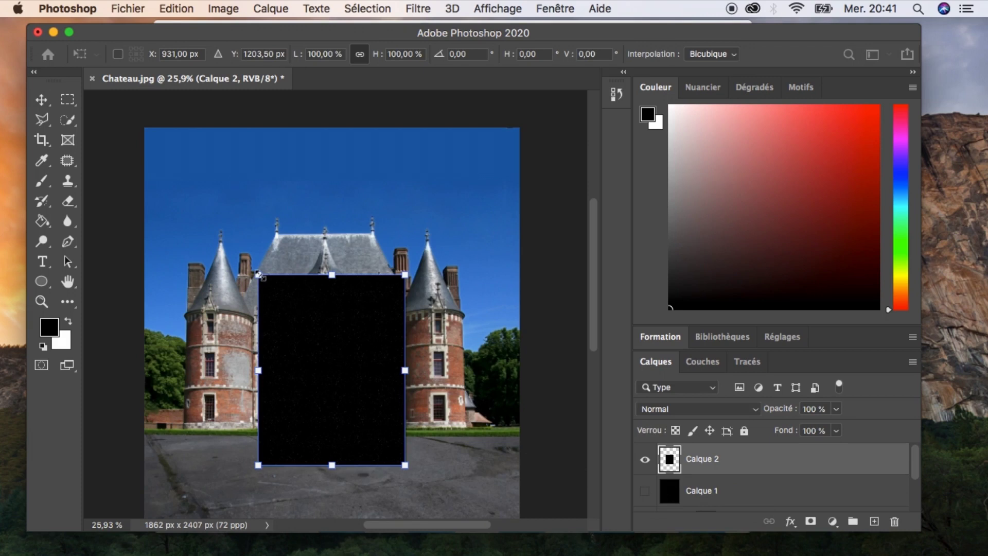
left_click_drag(258, 273, 99, 151)
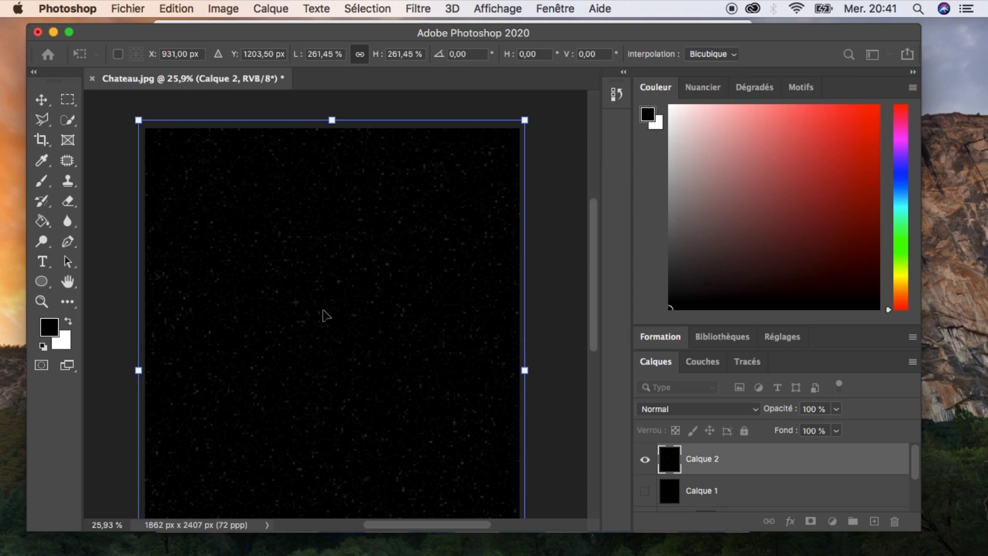
key("Return")
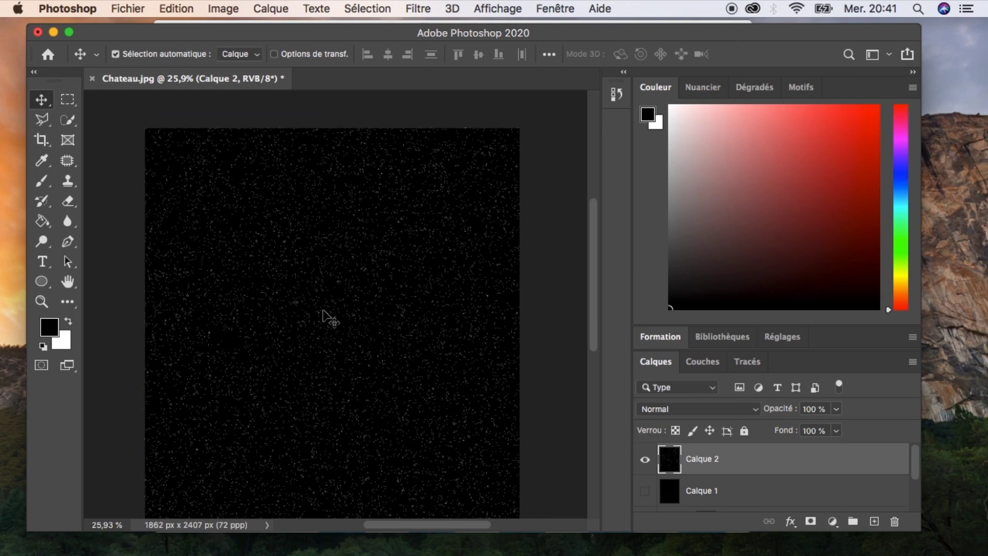
left_click_drag(331, 370, 327, 344)
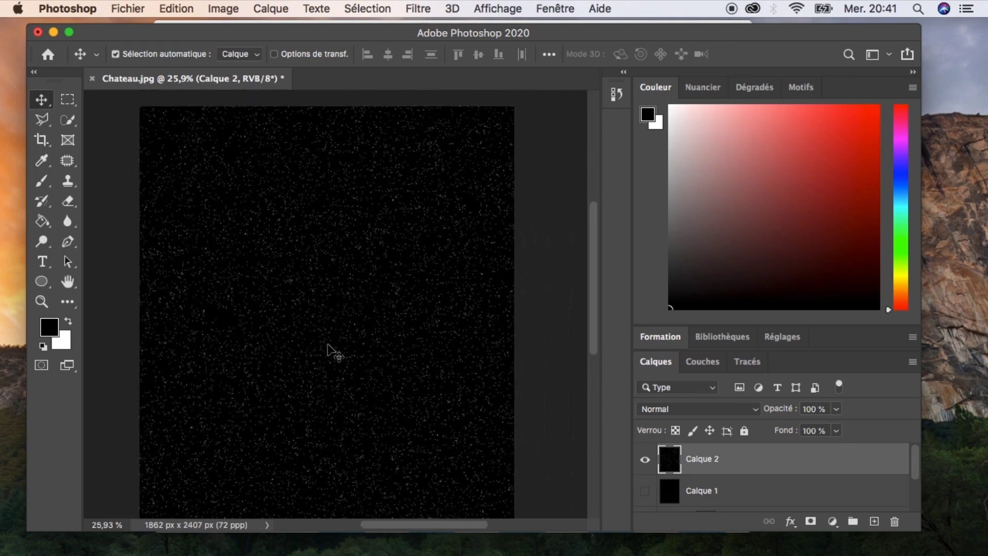
Delete the hidden original star layer, keeping the enlarged star layer selected.
scroll(327, 350, "up", 5)
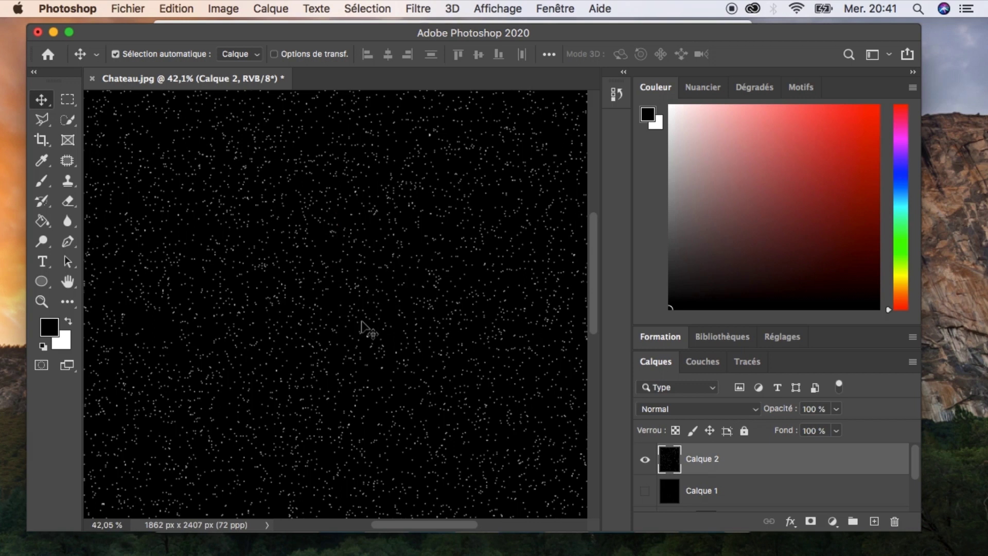
scroll(361, 328, "down", 5)
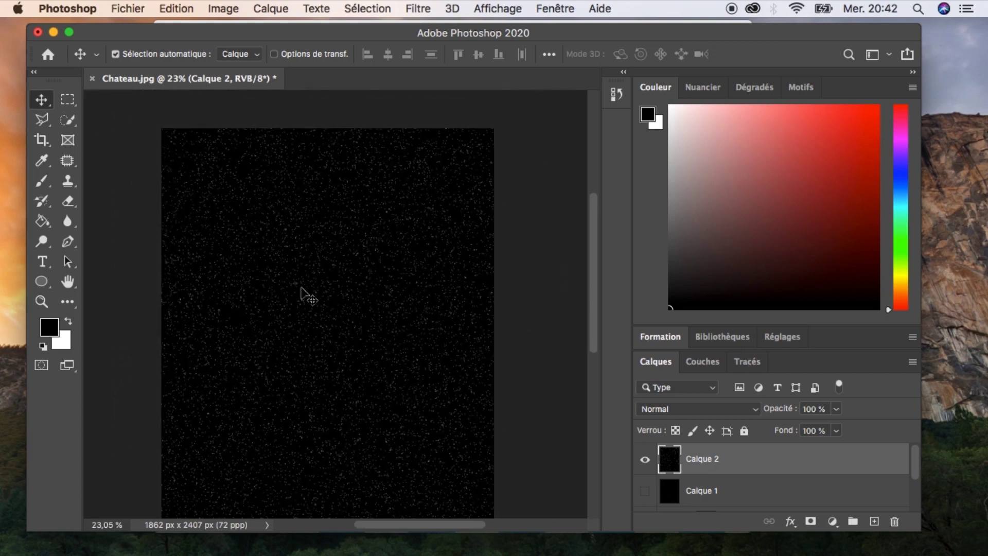
left_click(690, 489)
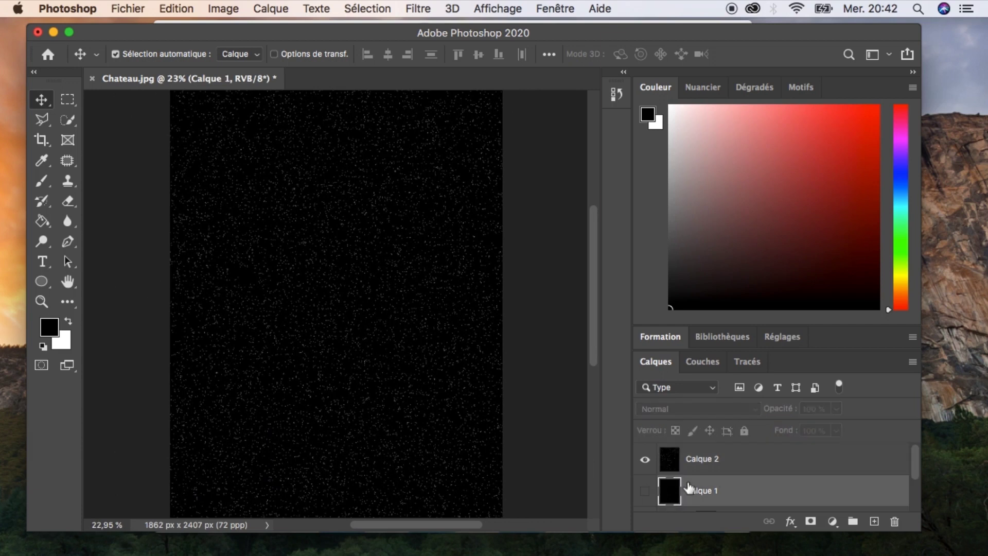
left_click(694, 463)
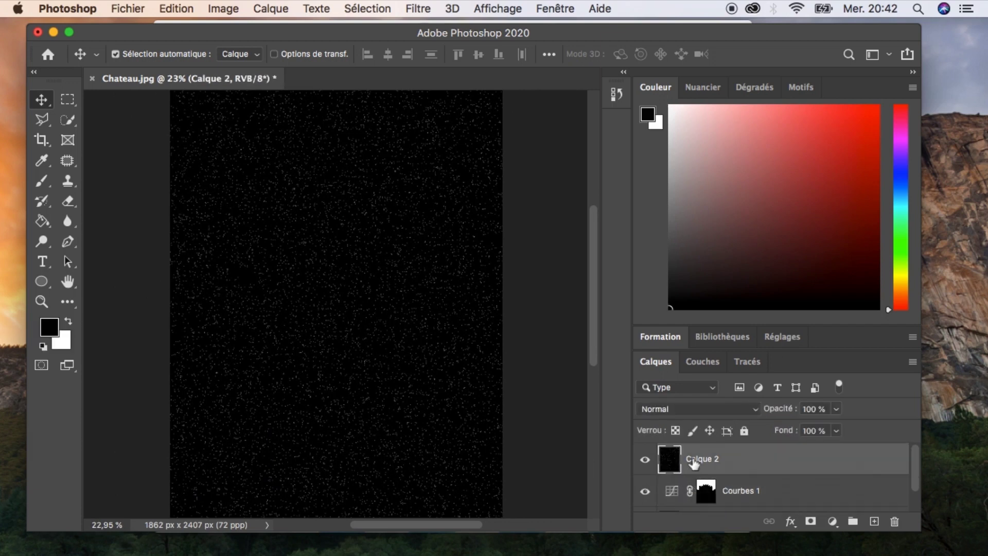
Rename the star layer as Etoiles.
double_click(697, 460)
type("Z")
key("Return")
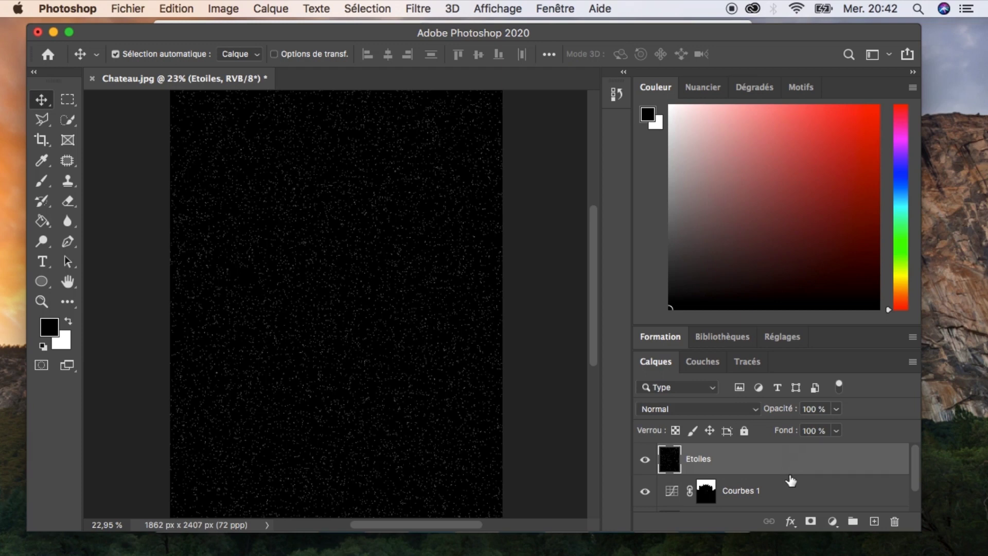
Clip the Etoiles layer to the Curves adjustment layer below so stars show only in the sky.
left_click_drag(789, 477, 790, 473)
left_click(790, 471, "alt")
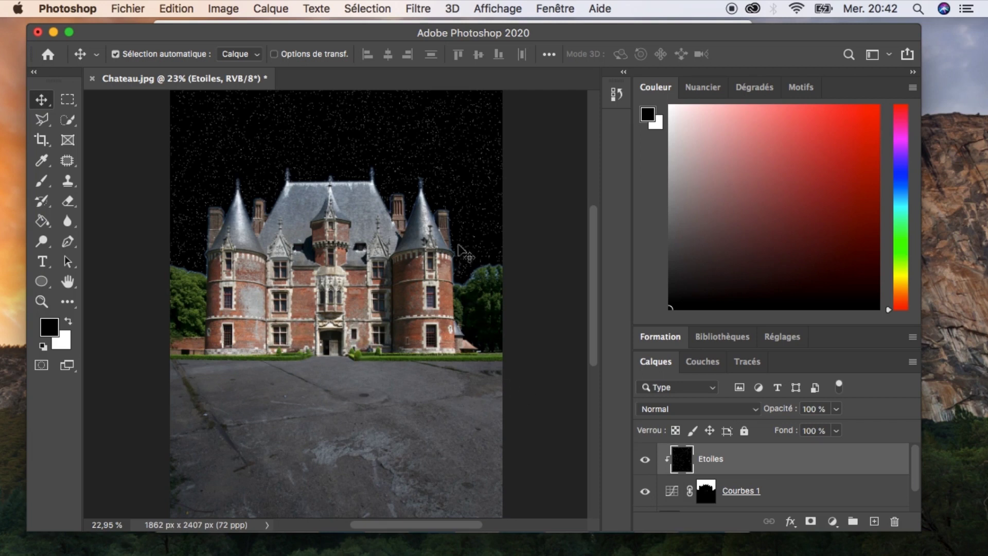
Scale the Etoiles layer up to about 113% with Free Transform so the stars fully cover the canvas.
key("super")
key("super+t")
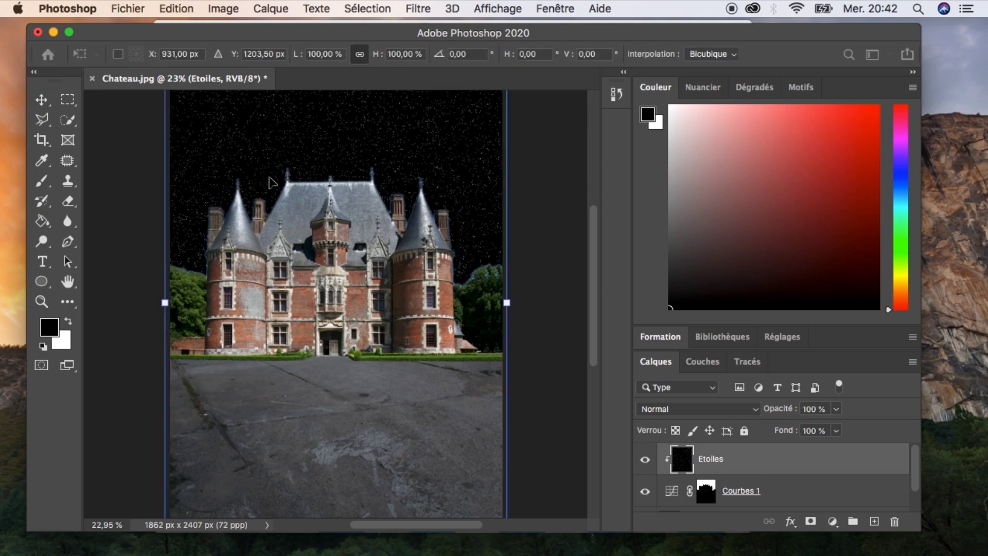
scroll(265, 222, "up", 3)
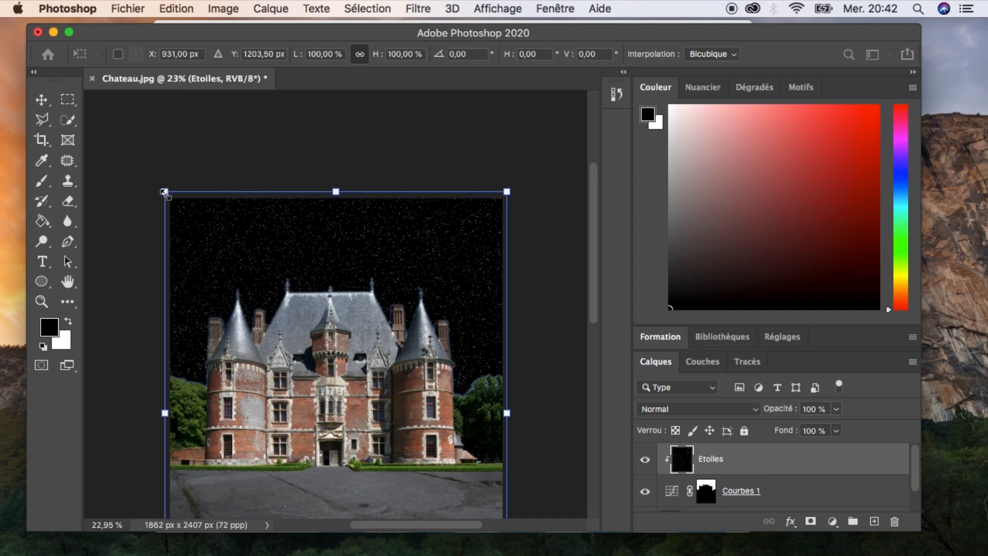
left_click_drag(165, 192, 132, 167)
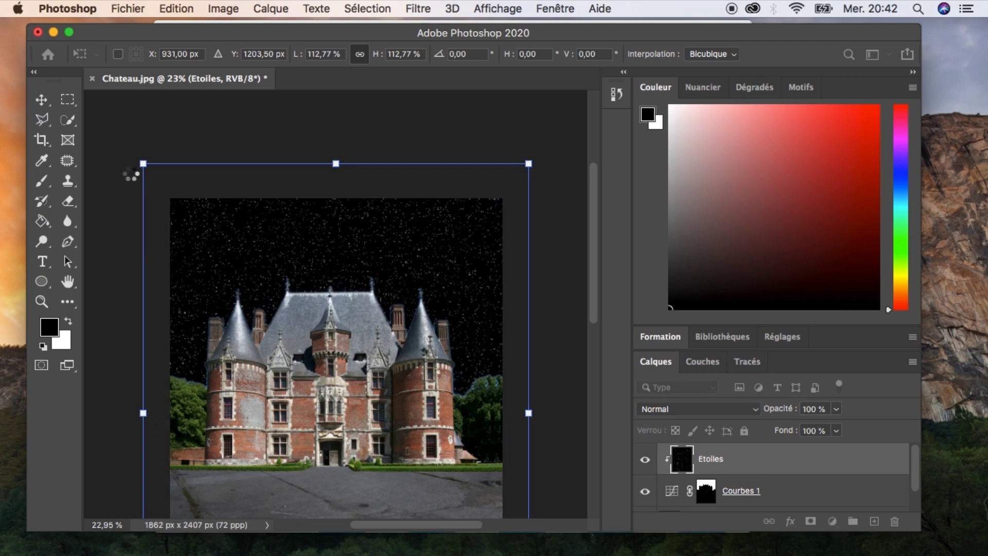
key("Return")
left_click_drag(285, 288, 283, 237)
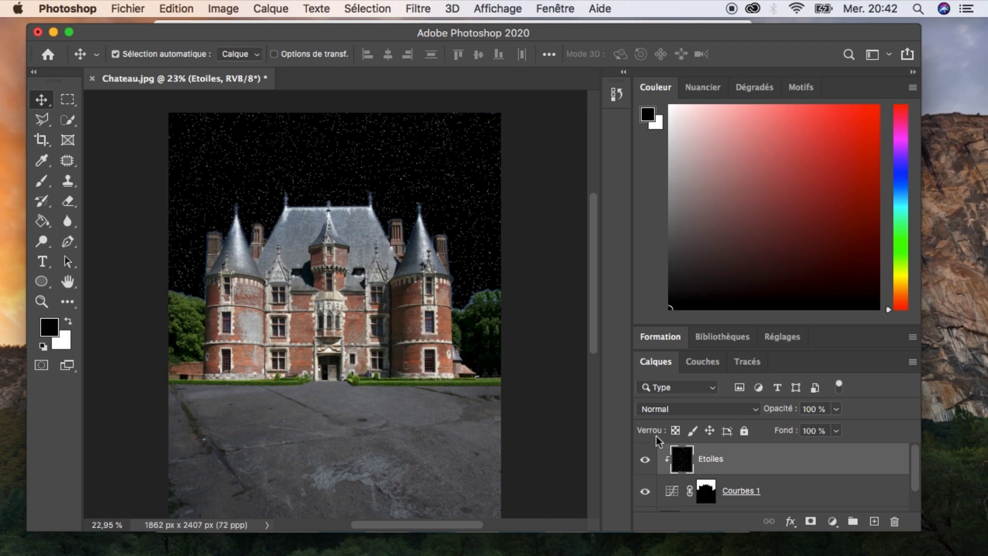
Set the Etoiles layer's blend mode to Superposition.
left_click(752, 410)
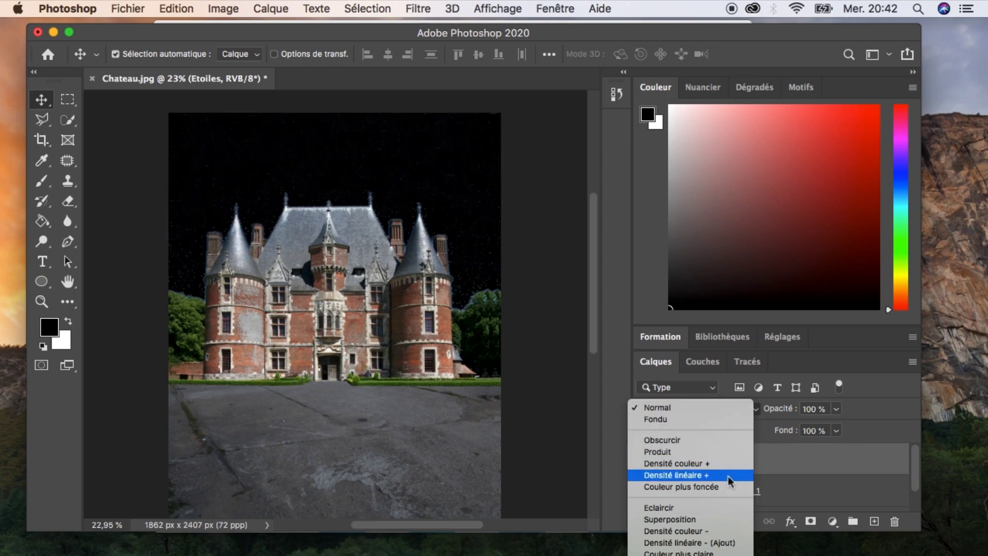
left_click(719, 517)
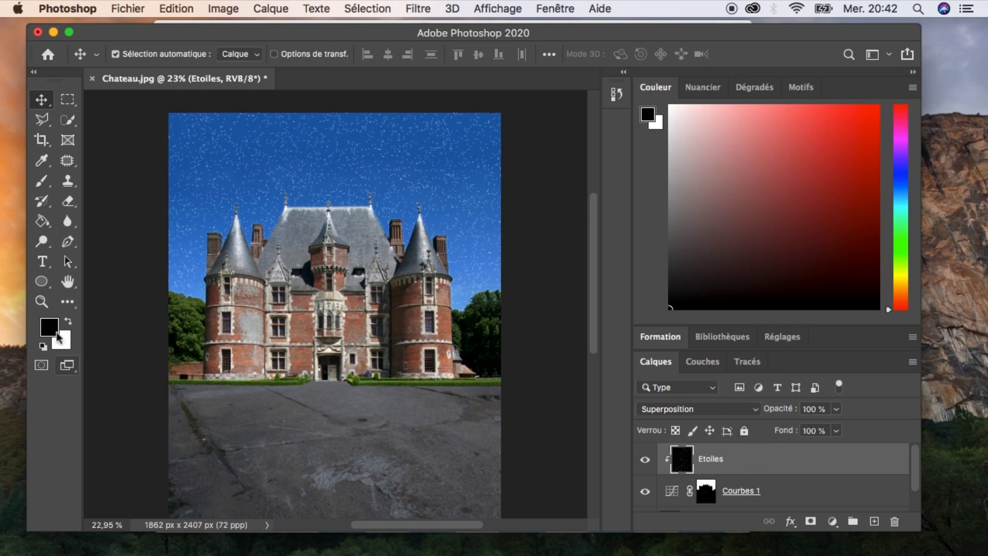
Draw a white circle about 272 px wide in the upper-right sky with the Ellipse tool.
left_click(44, 282)
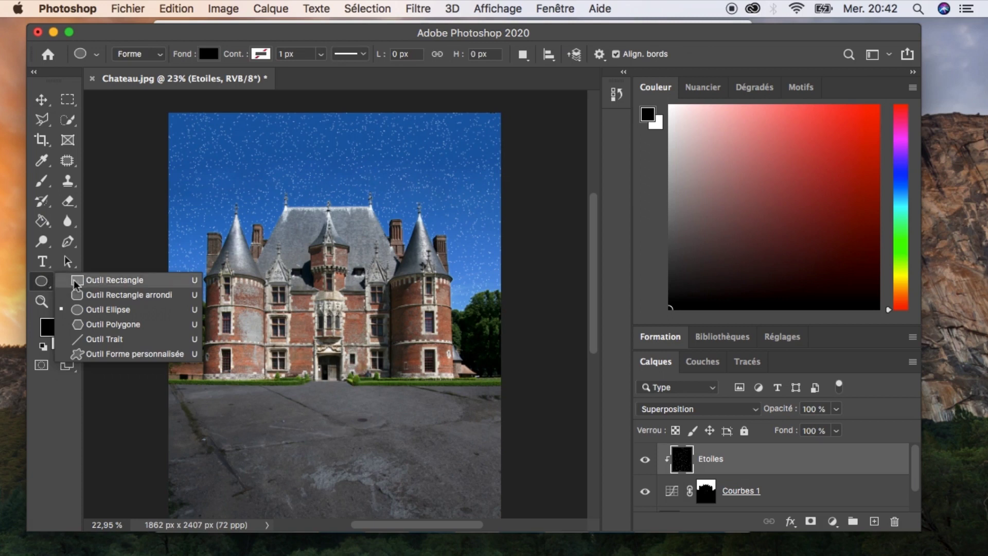
left_click(101, 309)
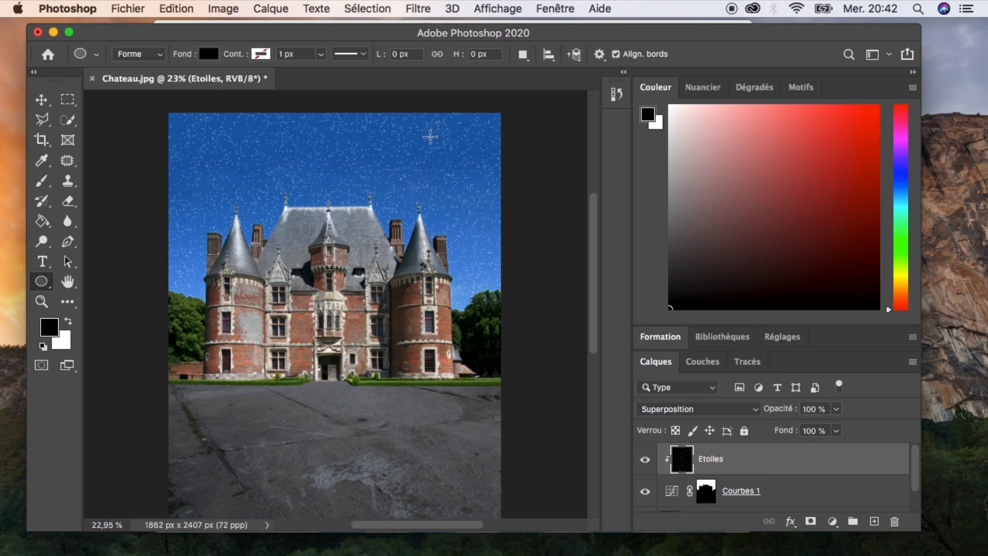
left_click_drag(430, 137, 478, 203)
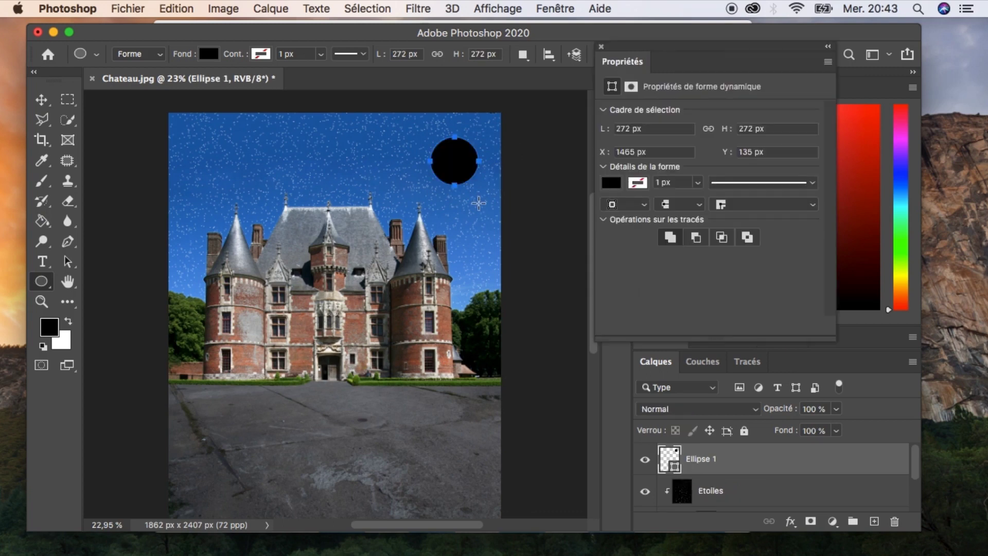
double_click(669, 459)
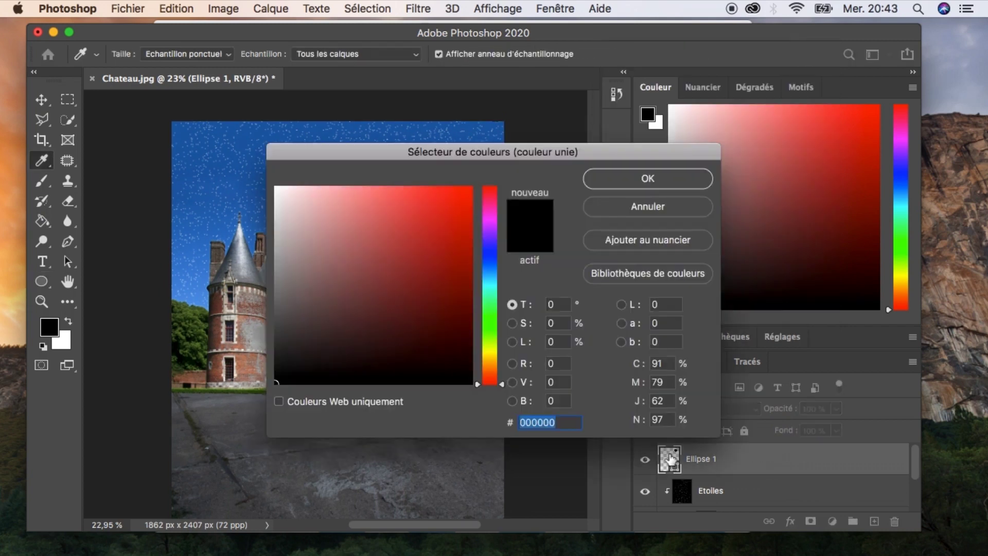
left_click(278, 190)
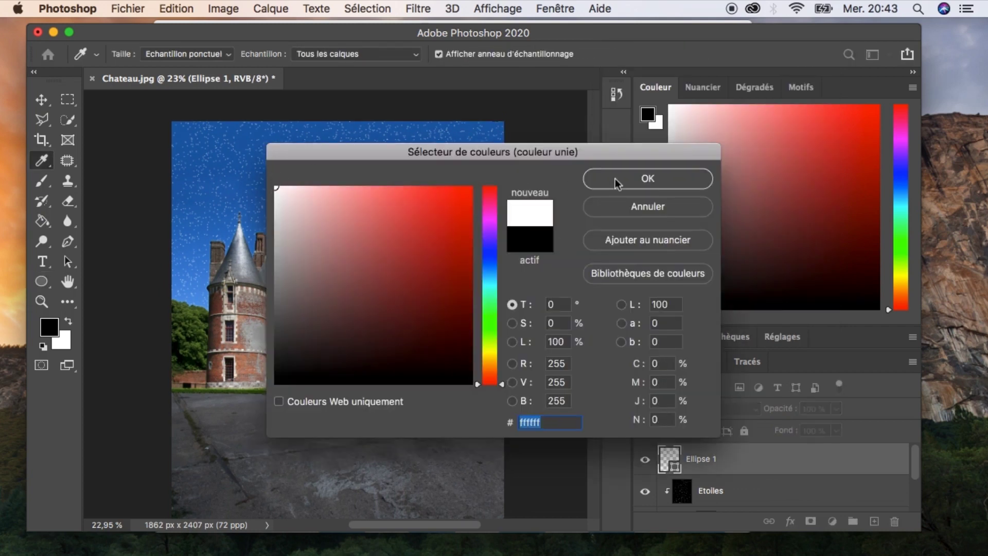
left_click(650, 178)
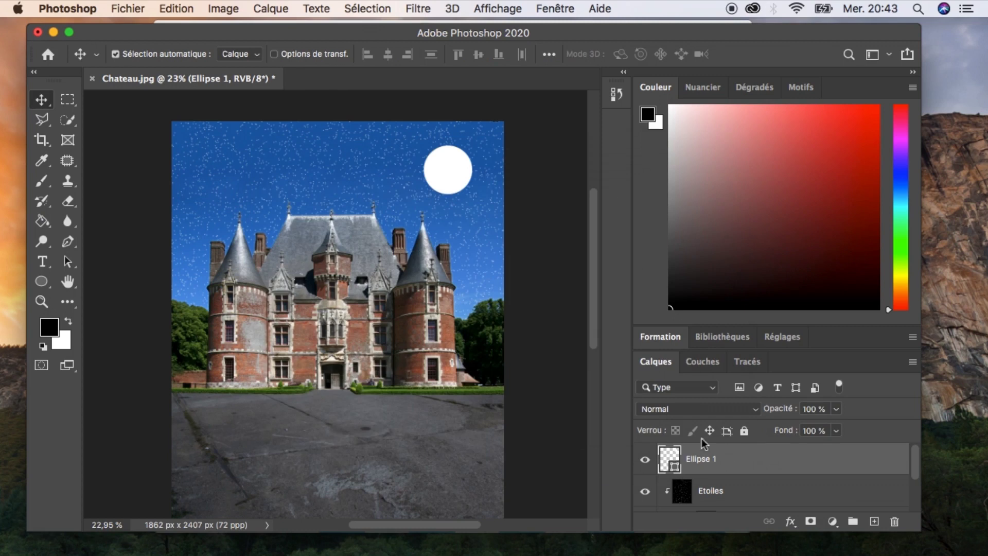
Add an Outer Glow (Lueur externe) layer style to the ellipse with size 177 px.
left_click(791, 521)
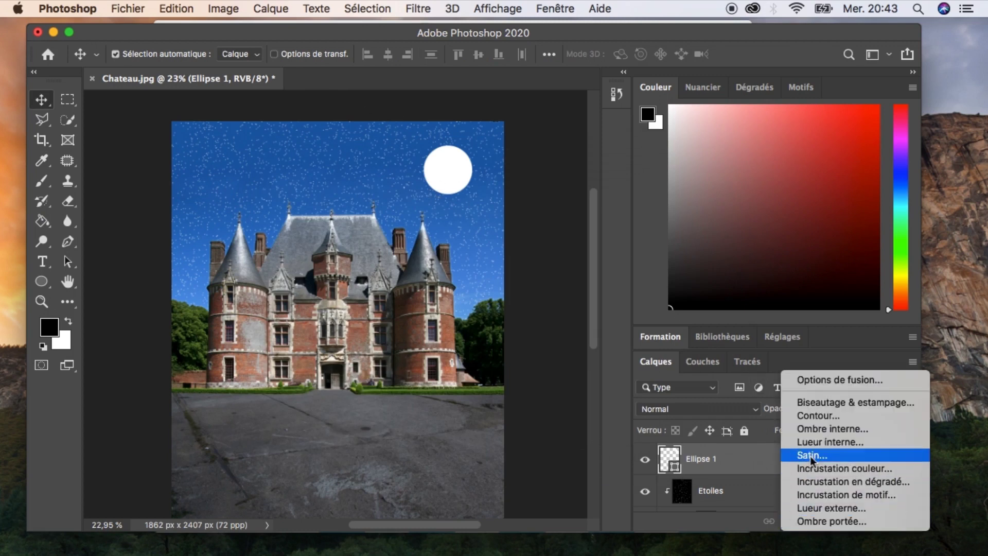
left_click(811, 507)
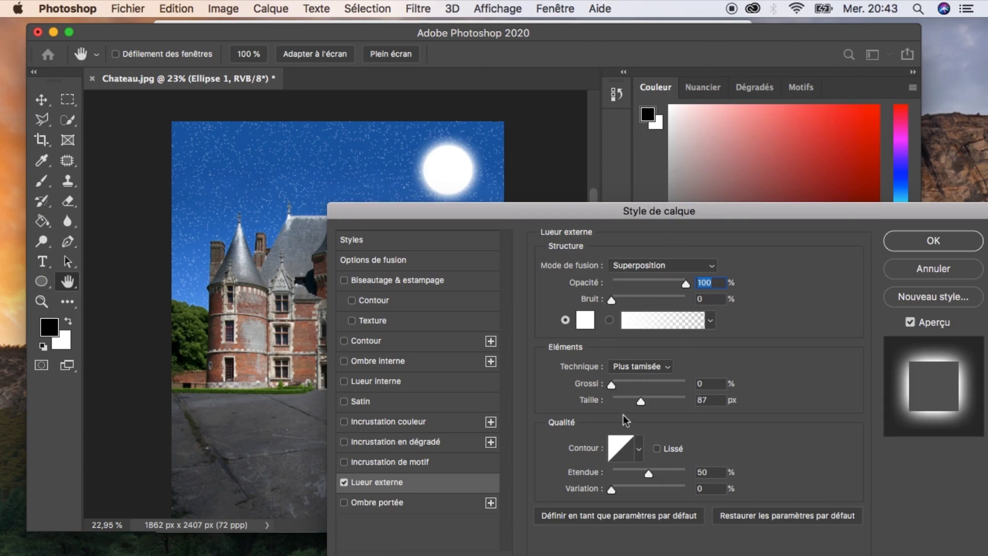
left_click_drag(641, 402, 666, 403)
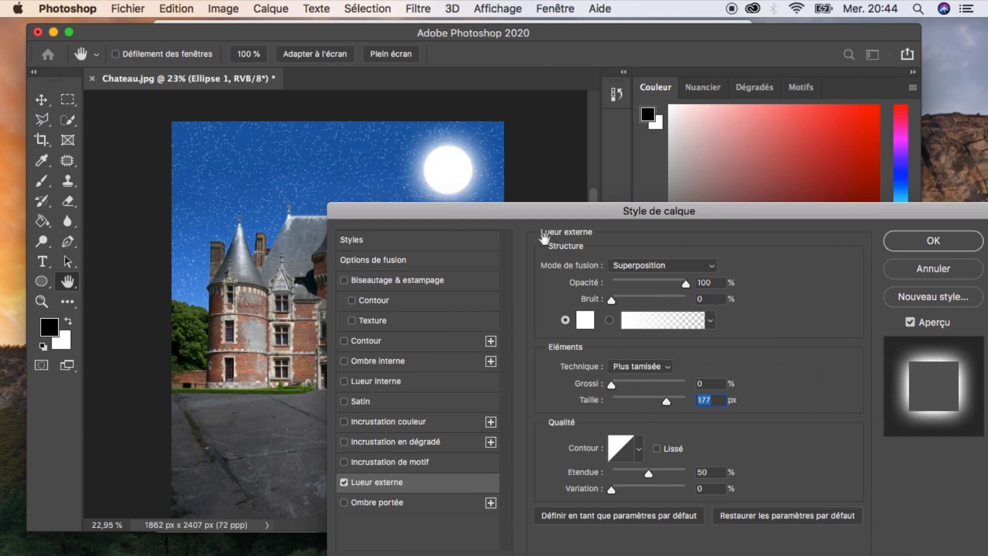
left_click(898, 249)
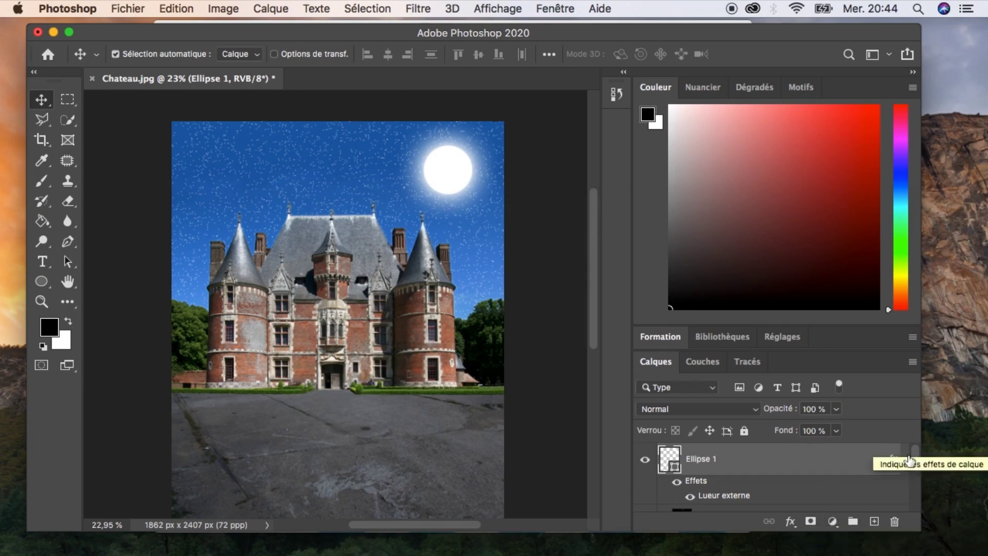
Add a Hue/Saturation (Teinte/Saturation) adjustment layer directly above Calque 0.
left_click_drag(915, 456, 918, 503)
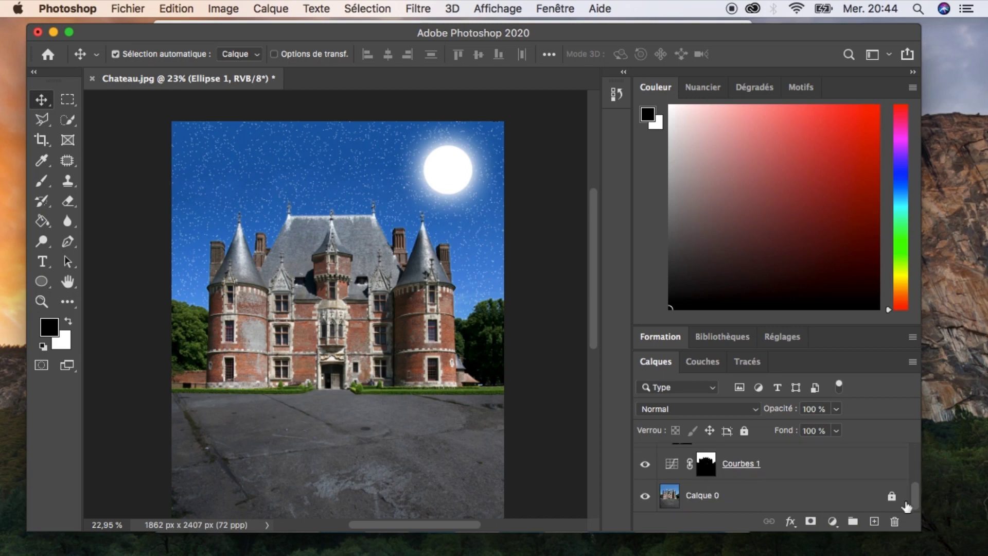
left_click(793, 509)
left_click(831, 521)
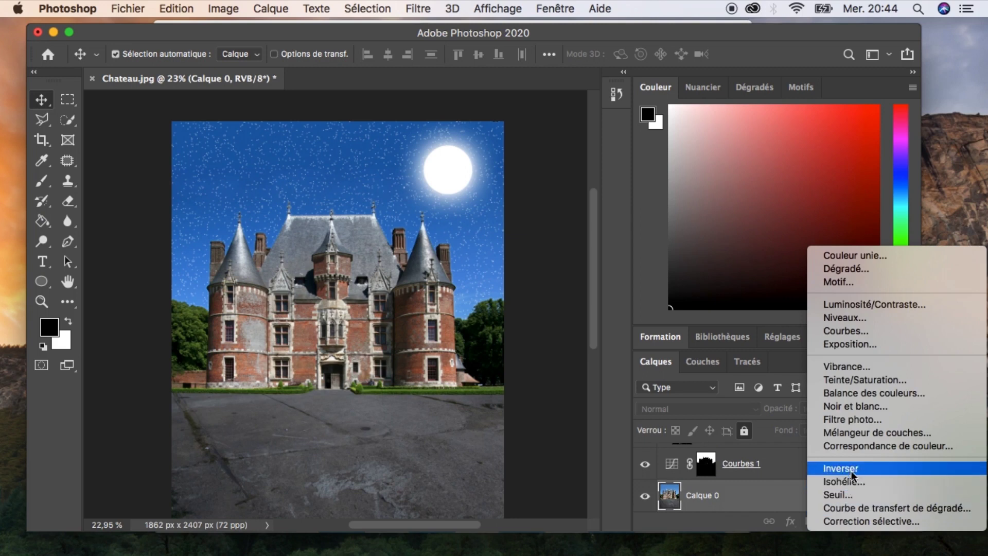
left_click(878, 382)
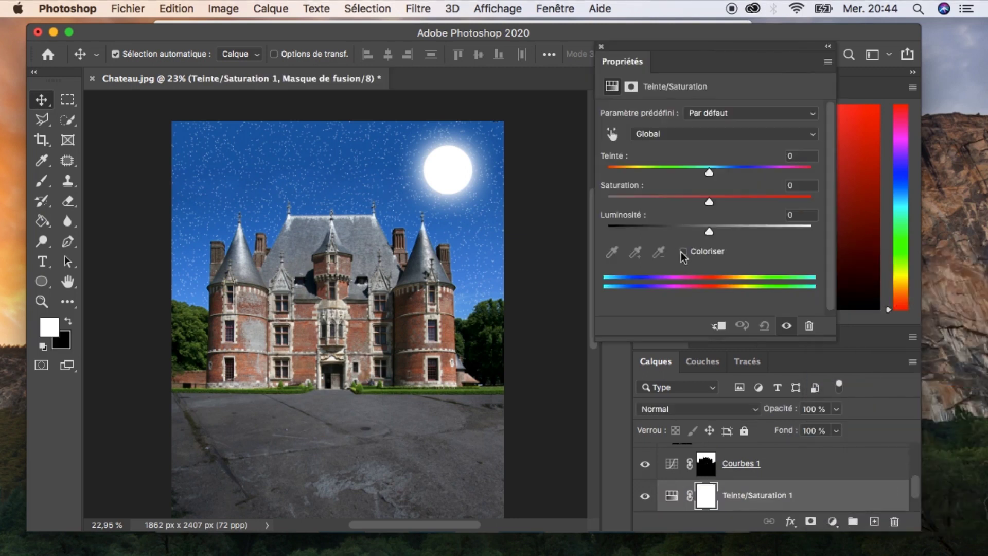
Colorize the Hue/Saturation layer with hue 218, saturation 25 and lightness about -17.
left_click(682, 251)
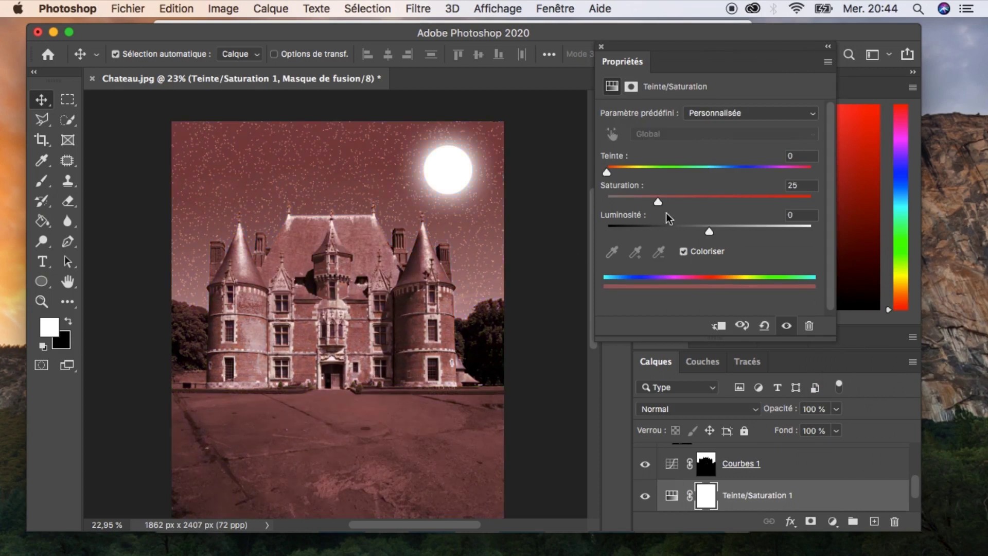
left_click_drag(607, 172, 730, 174)
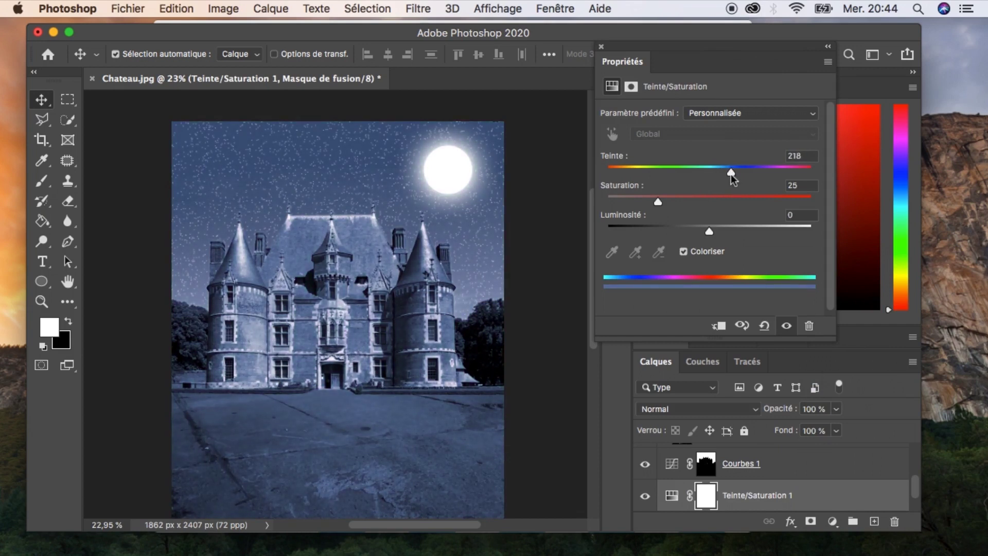
left_click_drag(731, 174, 731, 177)
left_click_drag(709, 233, 693, 235)
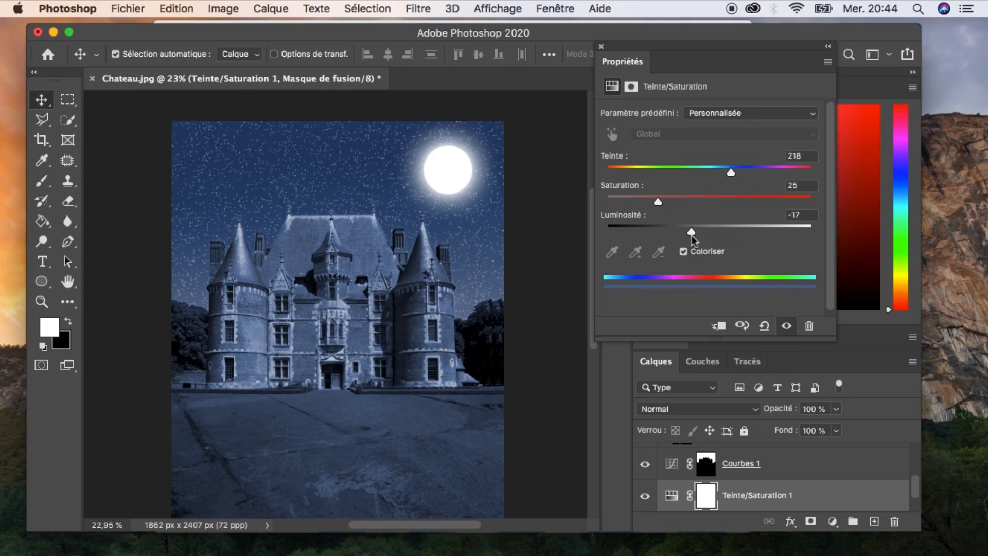
left_click_drag(691, 235, 688, 235)
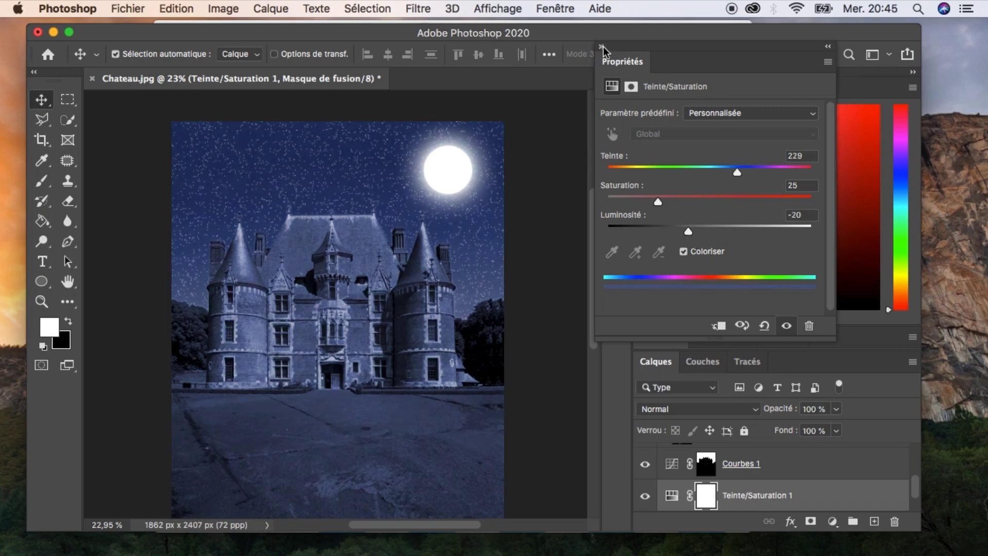
left_click(602, 47)
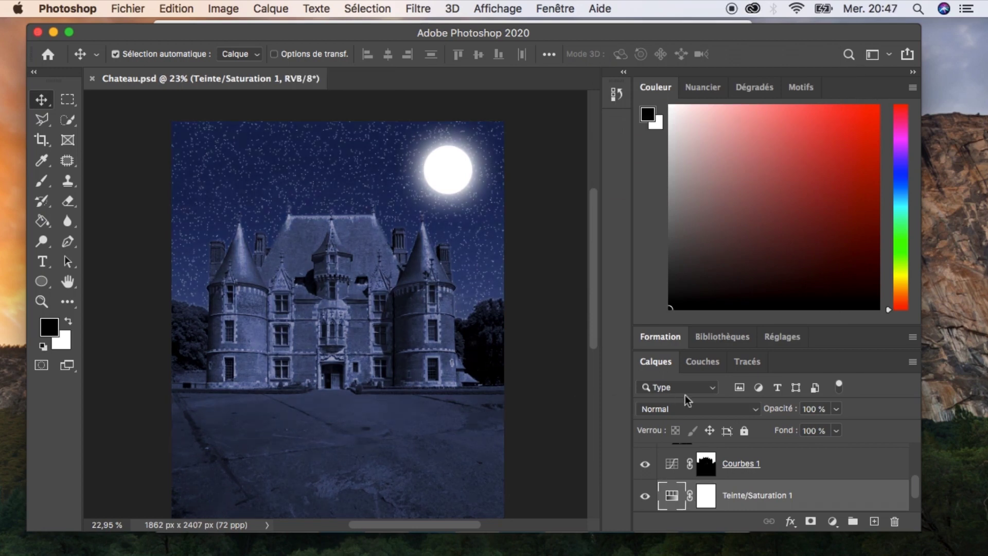
Copy the Courbes 1 layer mask onto the Teinte/Saturation layer, replacing its mask.
left_click(714, 473)
key("x")
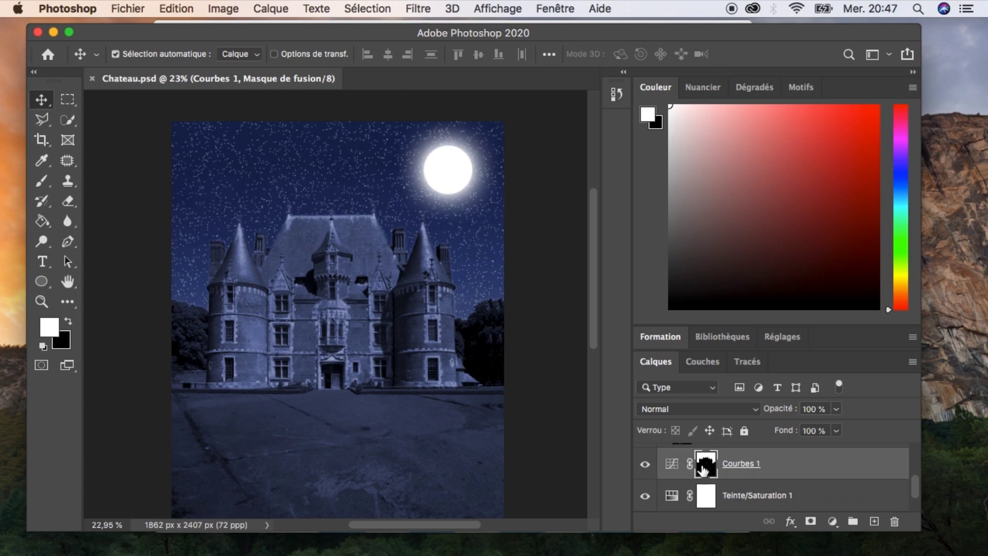
left_click_drag(714, 474, 702, 491)
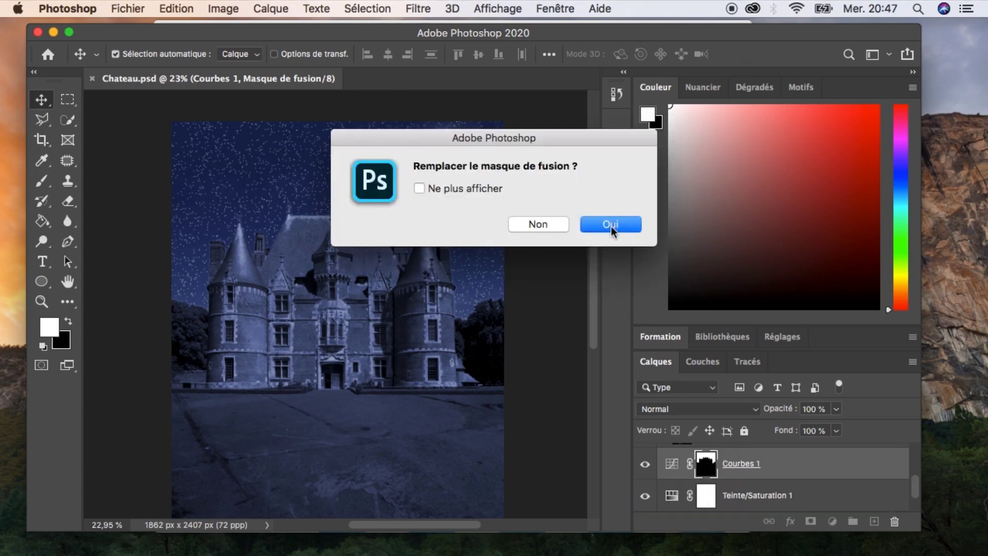
left_click(611, 224)
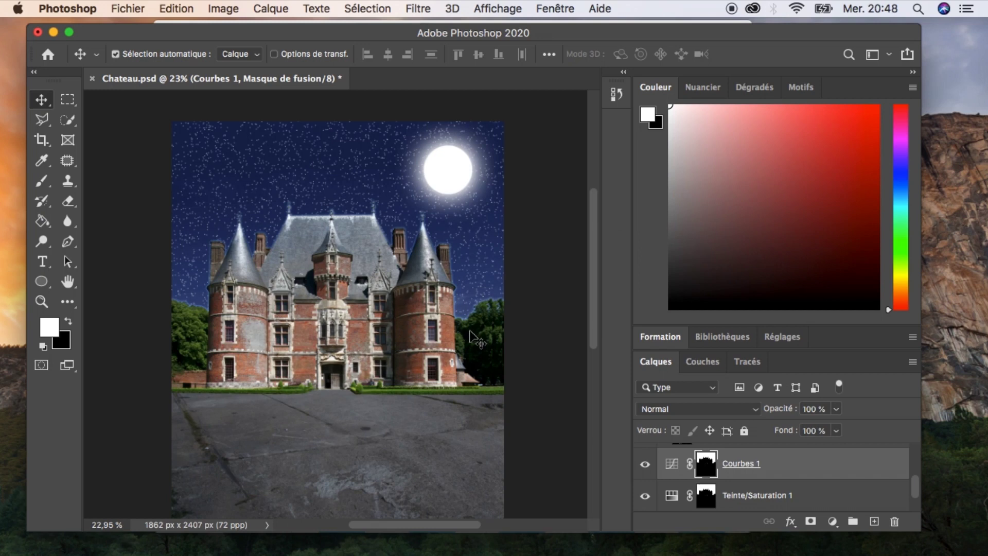
Try inverting the Courbes 1 mask, comparing the result with repeated undo and redo, and undo the inversion.
key("super+i")
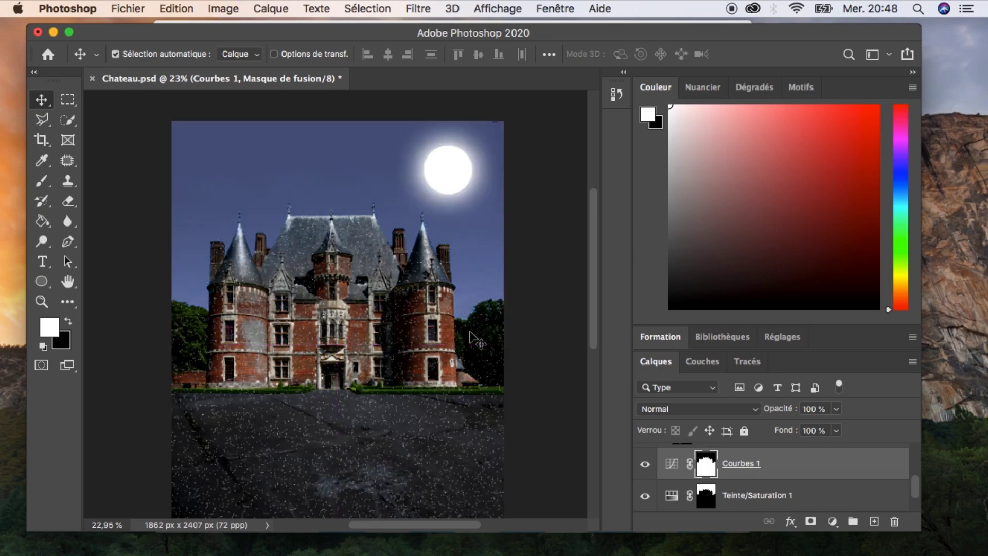
left_click(446, 405)
key("super+z")
key("super+shift+z")
key("super+z")
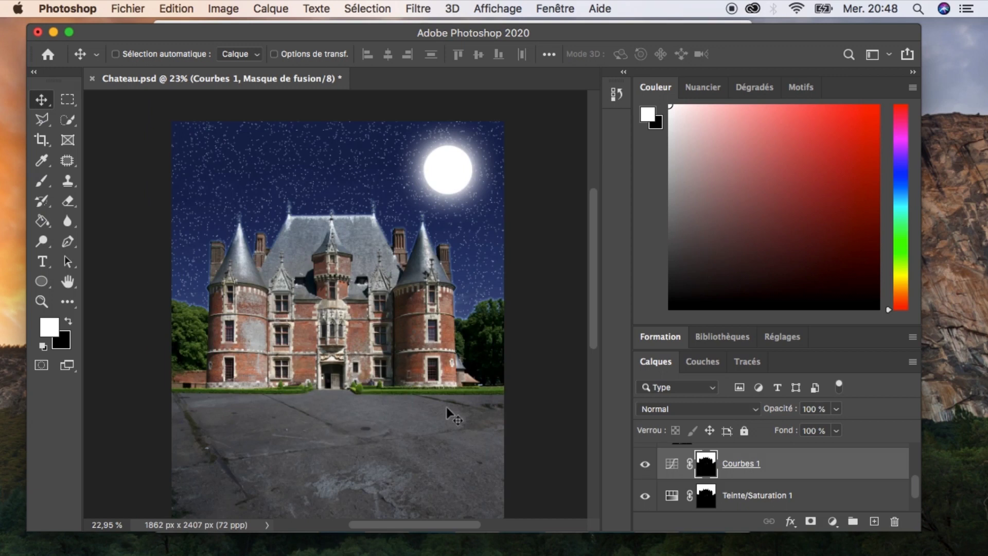
key("super+shift+z")
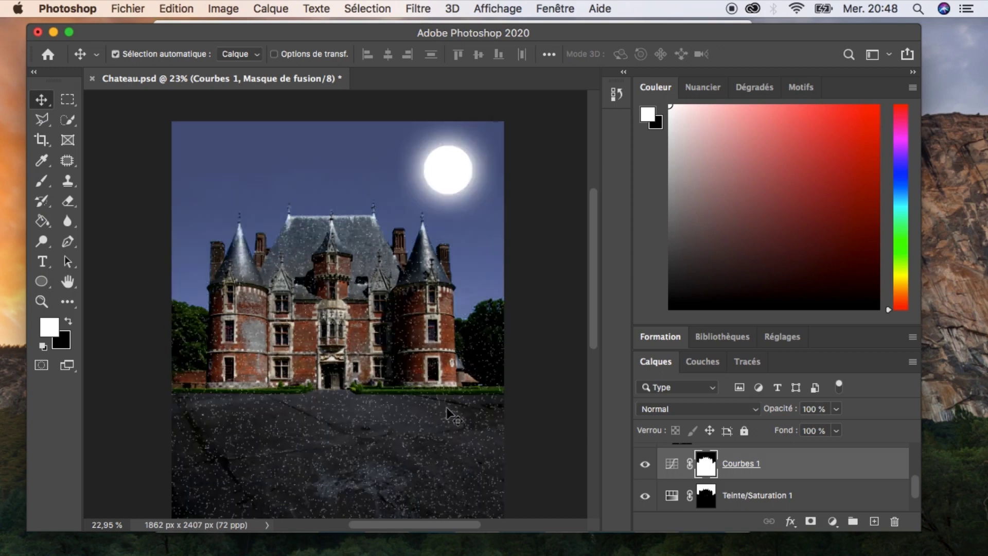
key("super+z")
key("super+shift+z")
key("super+z")
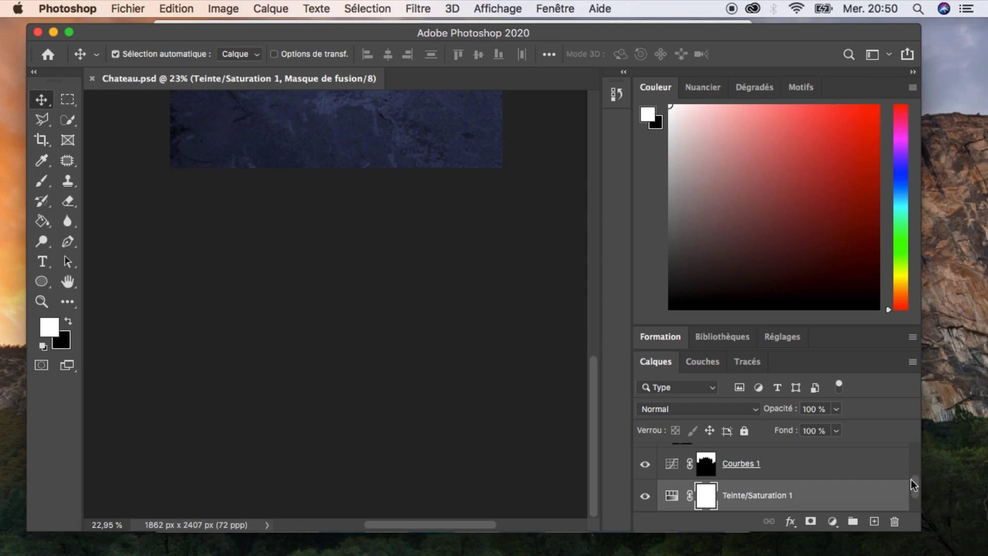
Group all layers from Ellipse 1 down to the Hue/Saturation layer and rename the group Ciel.
left_click_drag(913, 479, 914, 456)
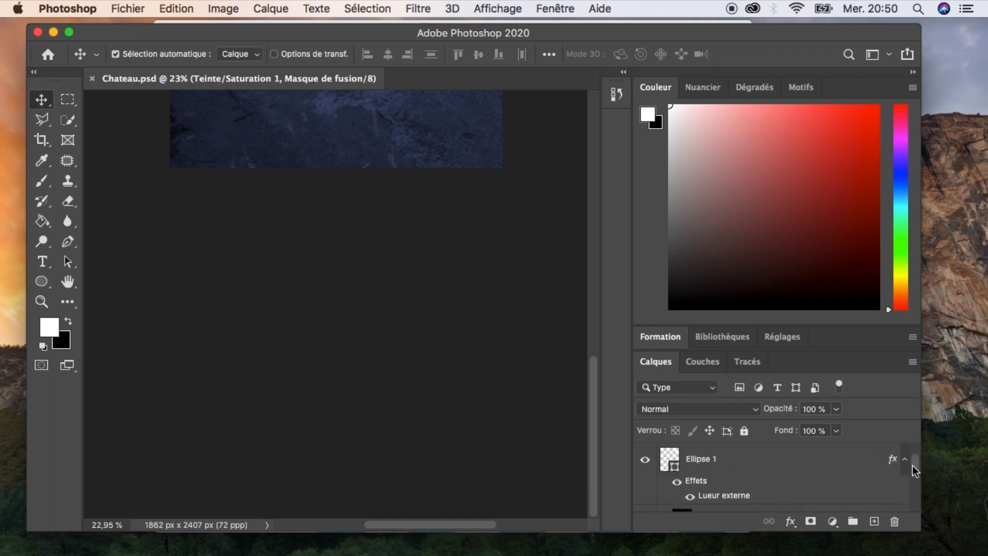
left_click(758, 463)
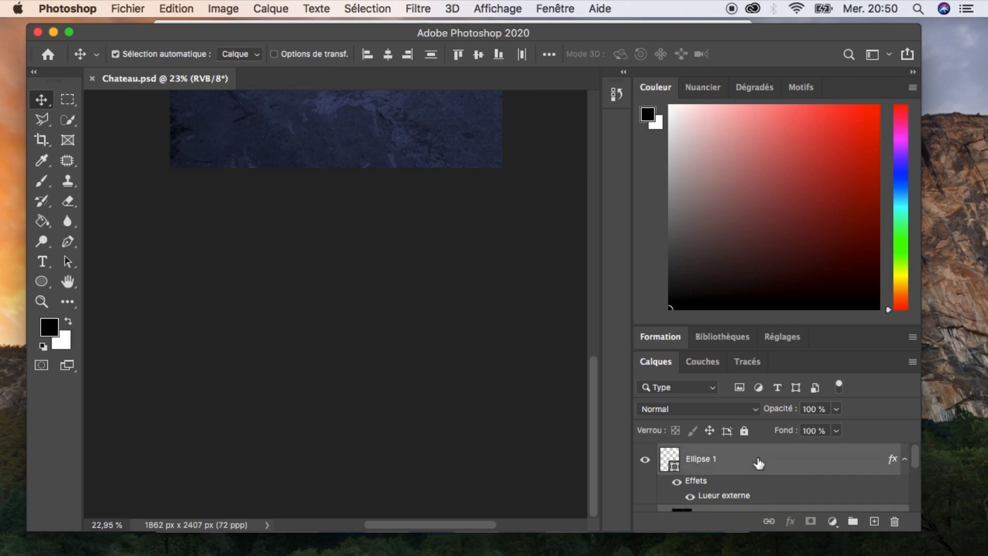
key("super+g")
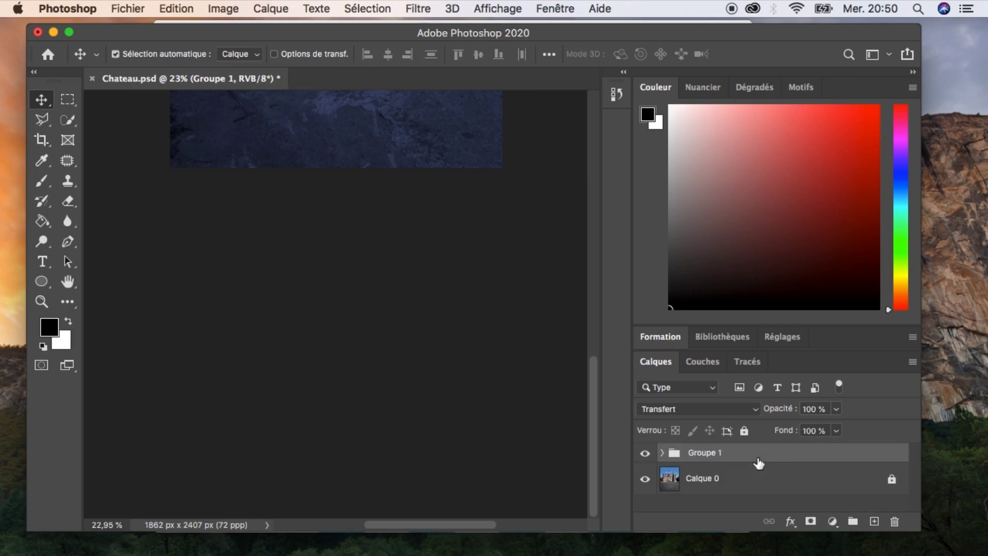
double_click(710, 453)
type("Ciel")
key("Return")
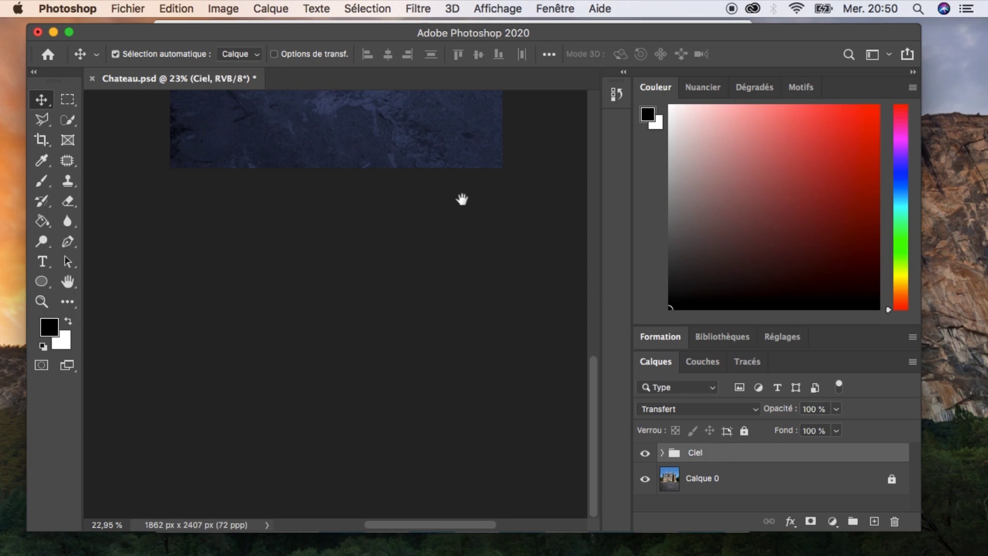
scroll(441, 360, "up", 8)
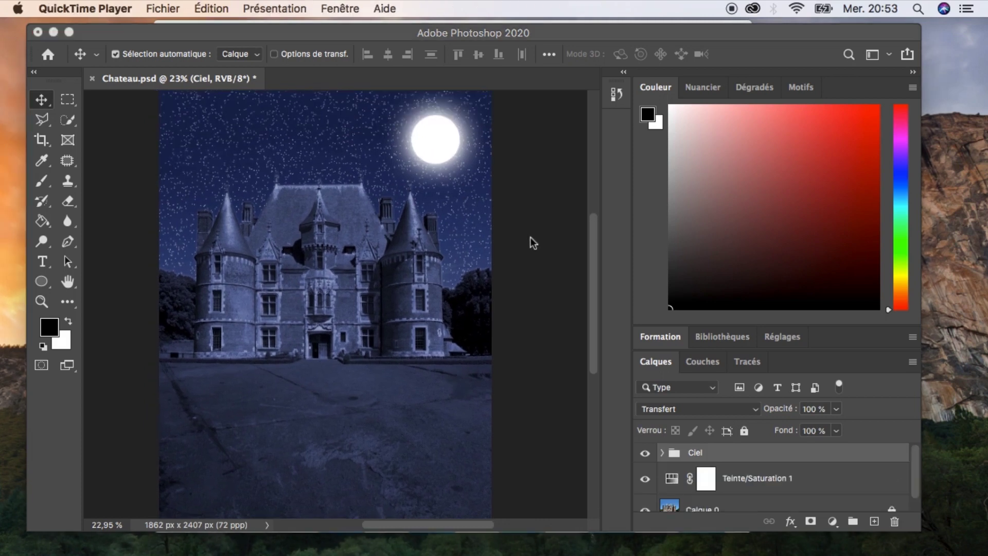
left_click(530, 236)
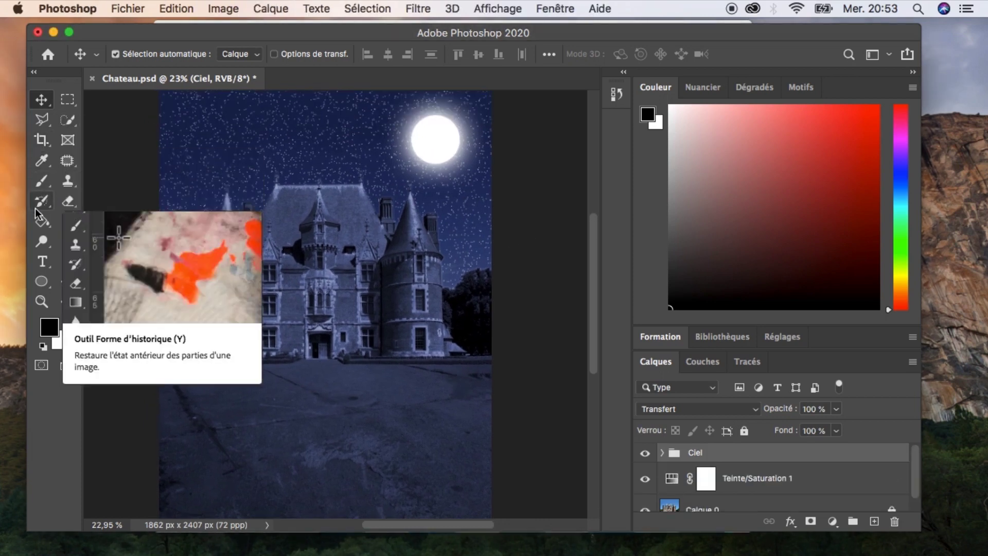
Draw a polygonal lasso selection over the forecourt, from the château's base down diagonally to the lower-left corner.
left_click(42, 119)
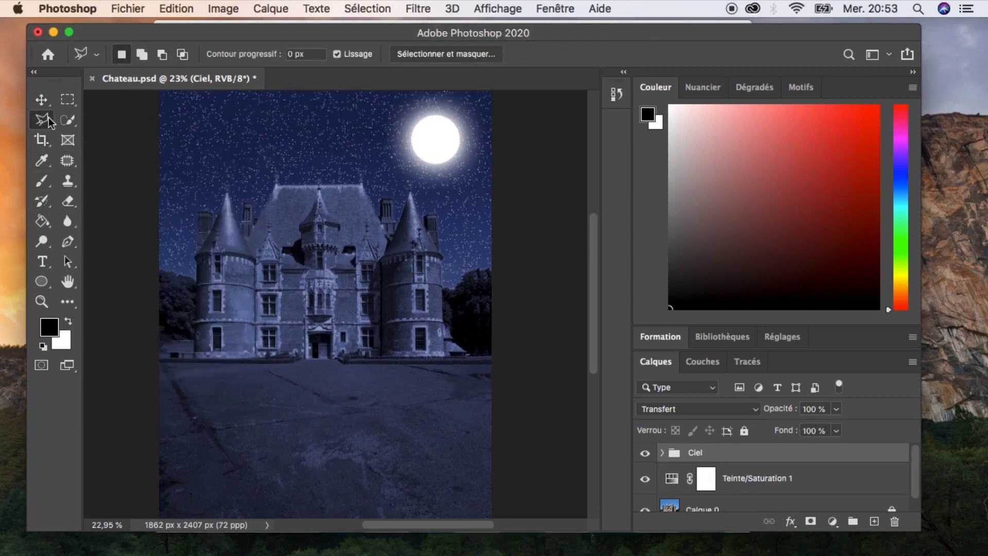
left_click(417, 364)
left_click(308, 358)
left_click(293, 363)
left_click(137, 362)
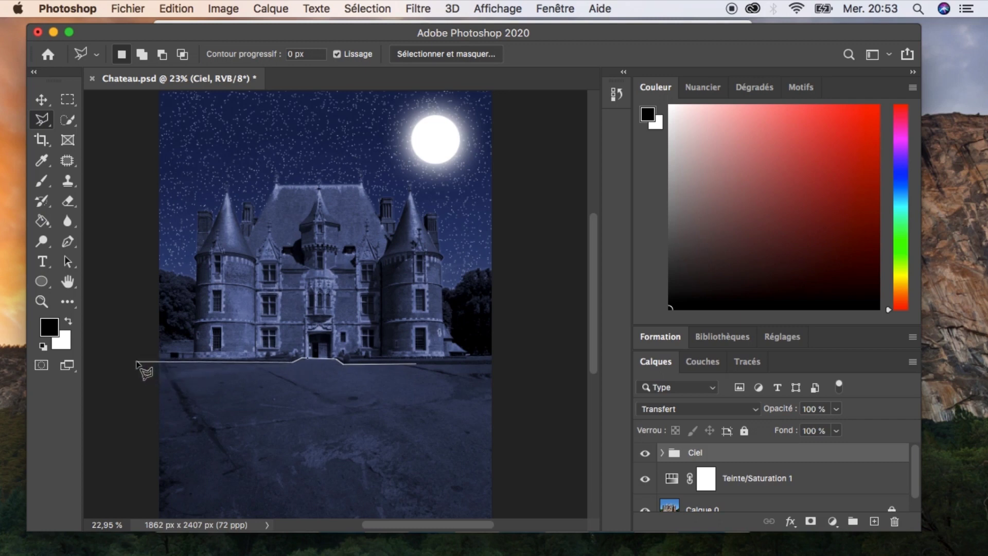
left_click(135, 503)
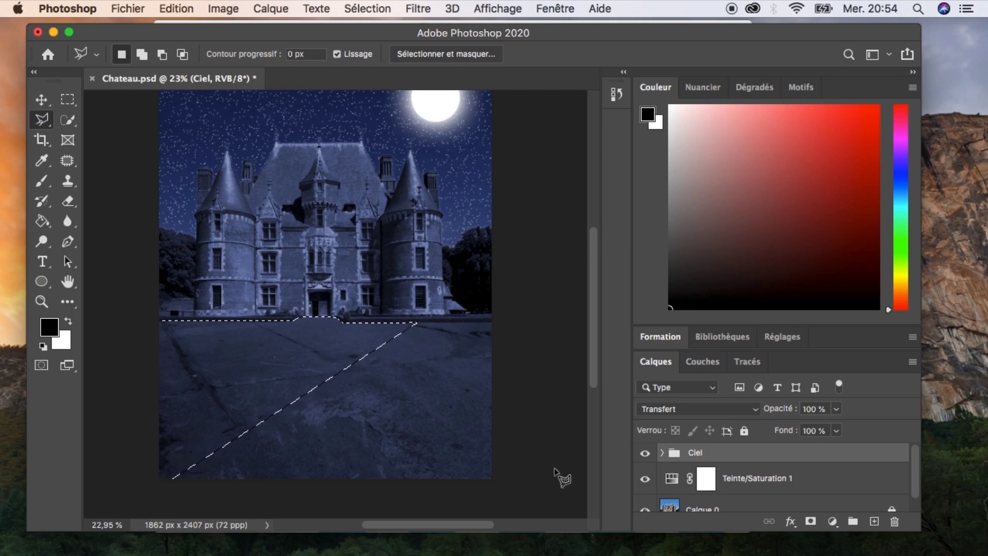
Add a Curves adjustment on the selection, moving the black point inward and lowering the white point to darken that area.
left_click(833, 522)
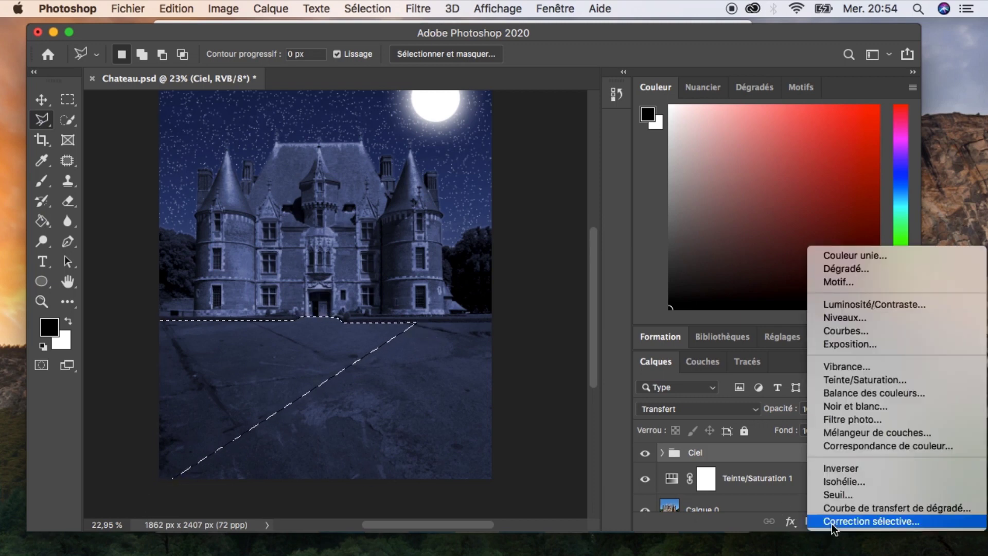
left_click(840, 332)
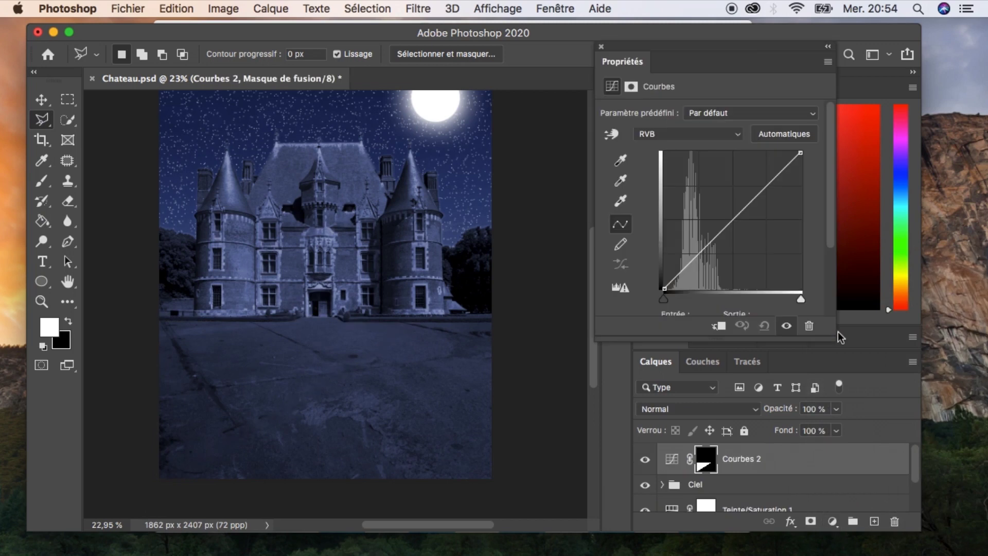
left_click_drag(665, 287, 678, 286)
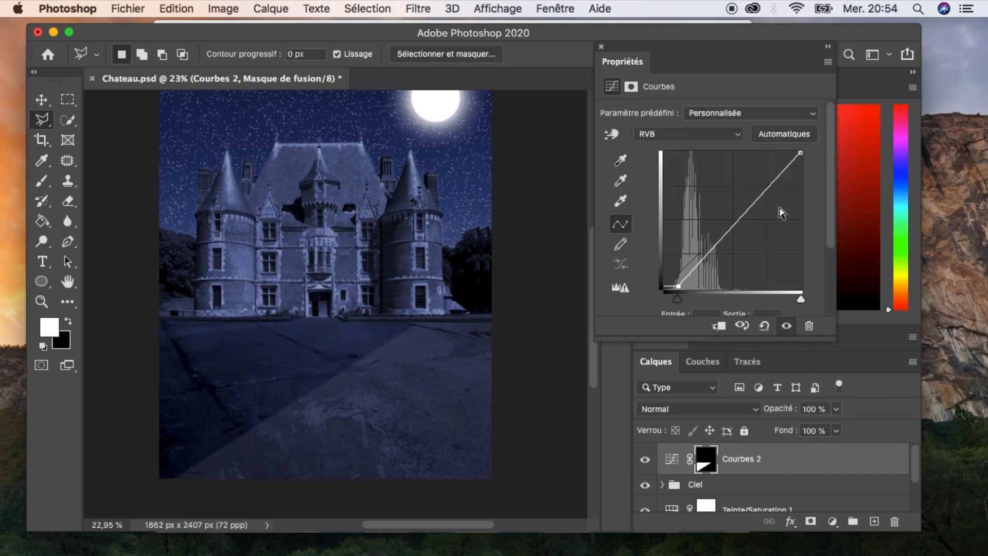
left_click_drag(799, 154, 801, 176)
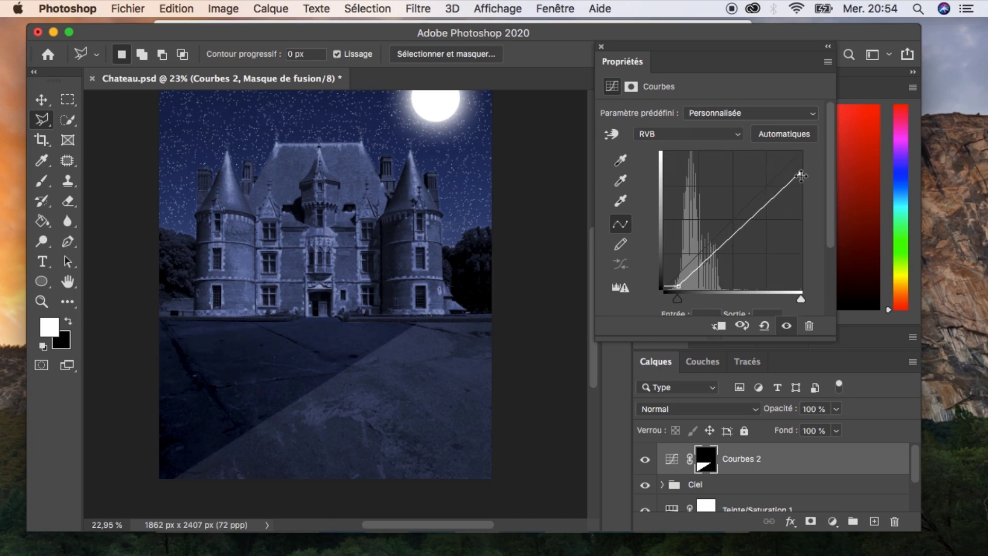
mouse_move(679, 286)
left_mouse_down()
mouse_move(689, 285)
mouse_move(679, 286)
left_mouse_up()
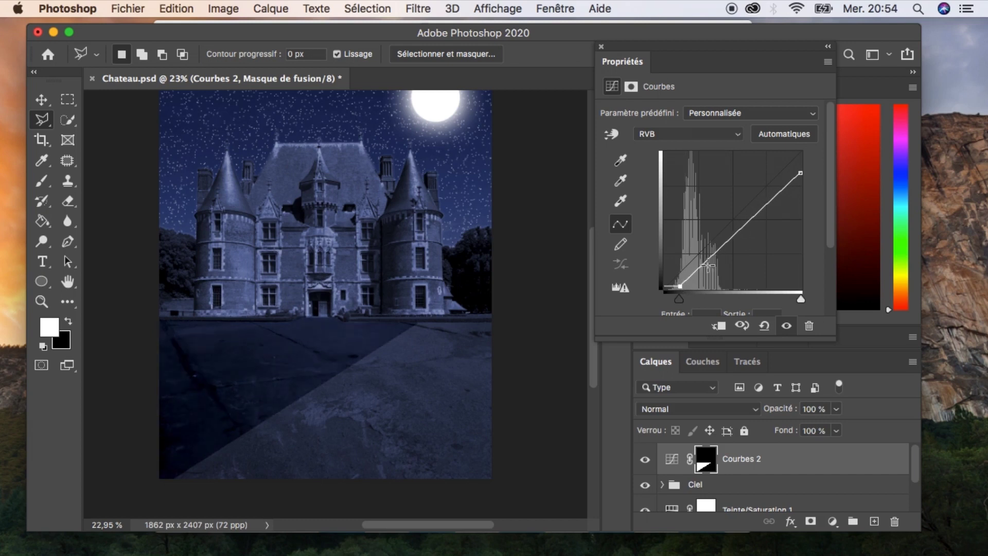
left_click_drag(760, 209, 758, 215)
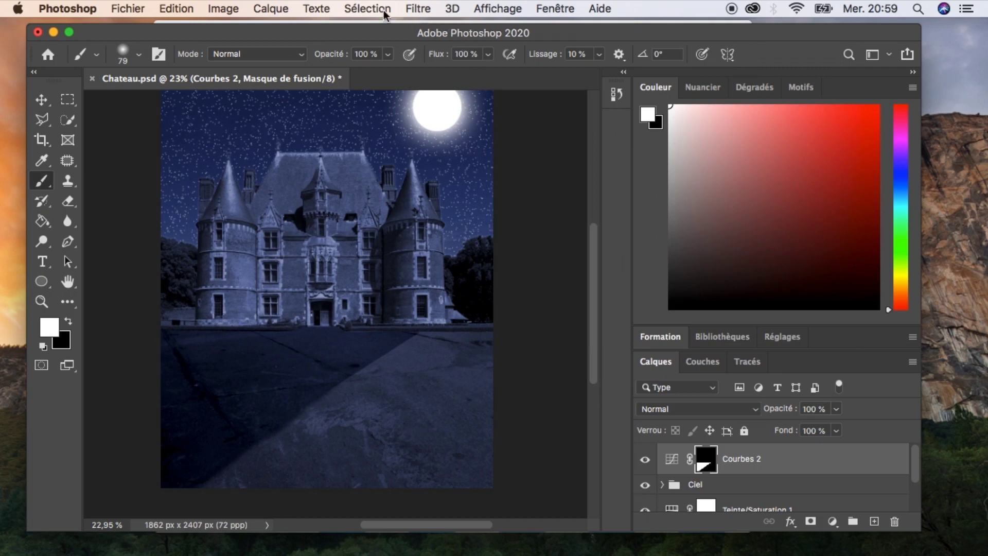
Apply a Gaussian Blur with a 24.7 pixel radius to the Courbes 2 mask.
left_click(406, 10)
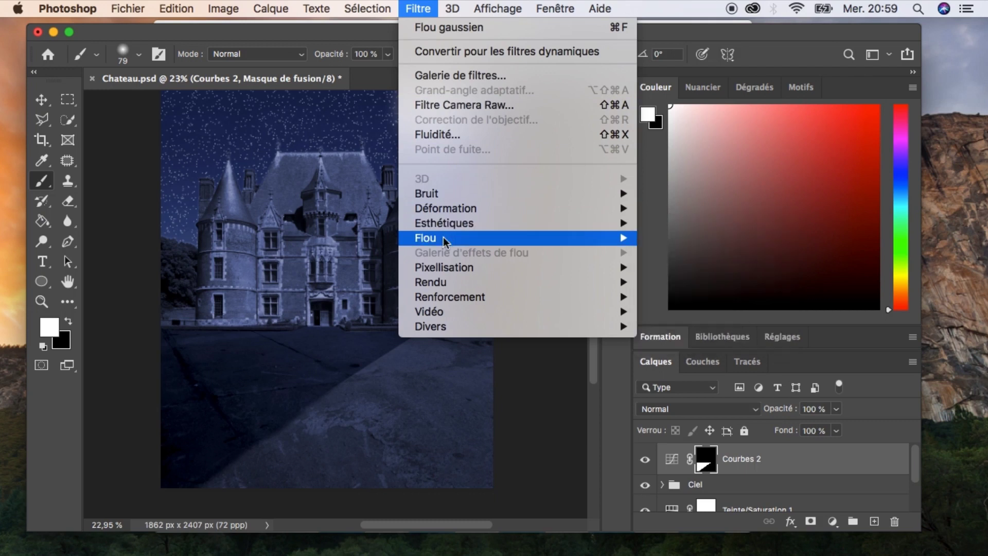
mouse_move(449, 241)
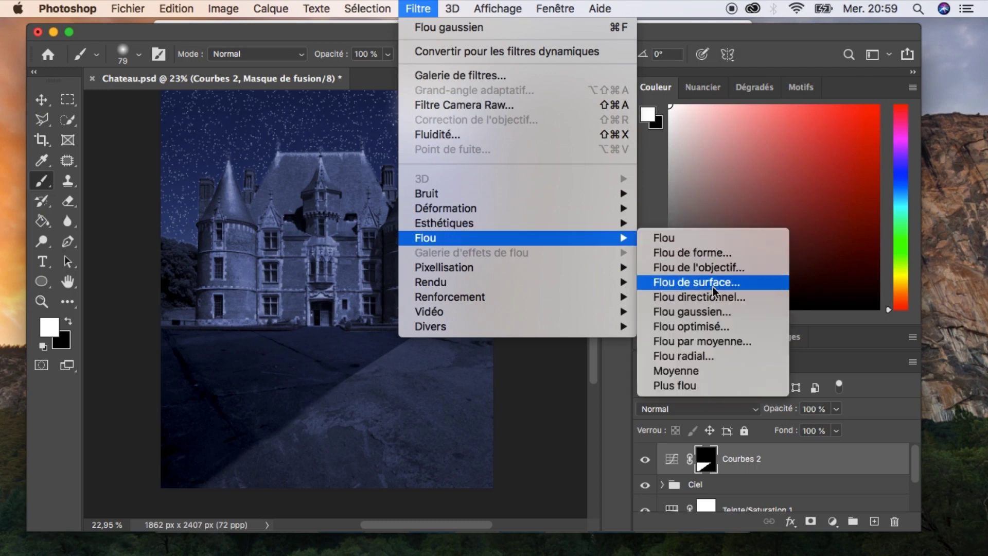
left_click(706, 322)
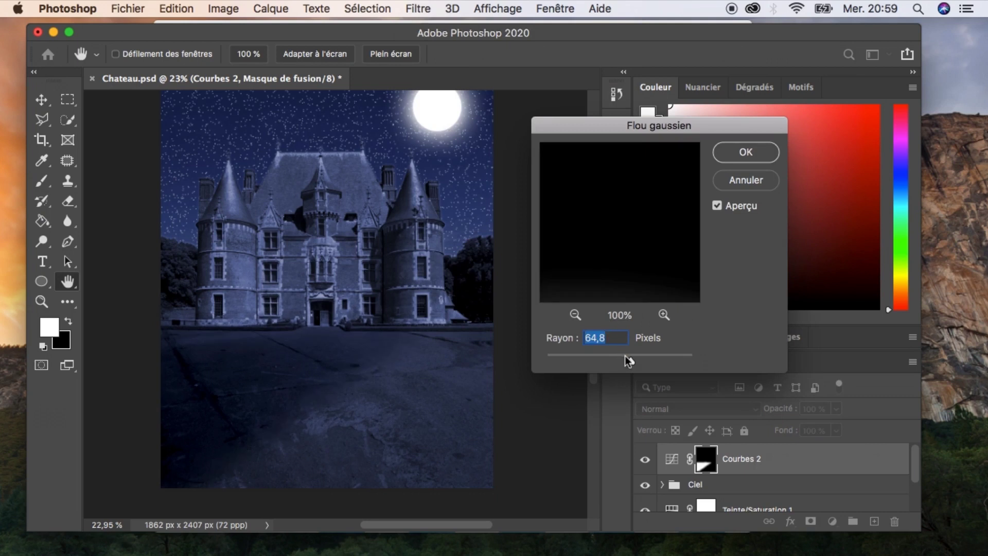
mouse_move(626, 356)
left_mouse_down()
mouse_move(598, 358)
mouse_move(612, 358)
left_mouse_up()
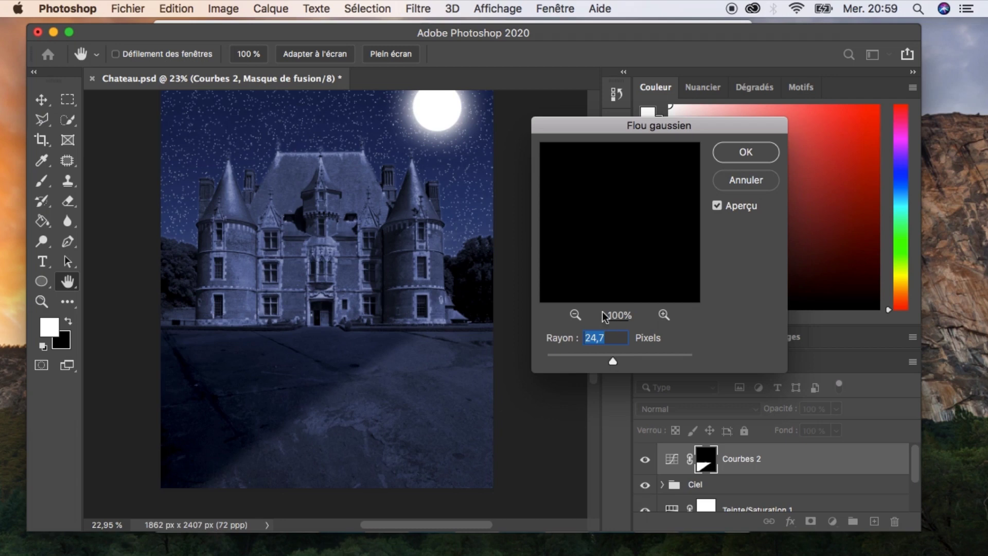
left_click(746, 153)
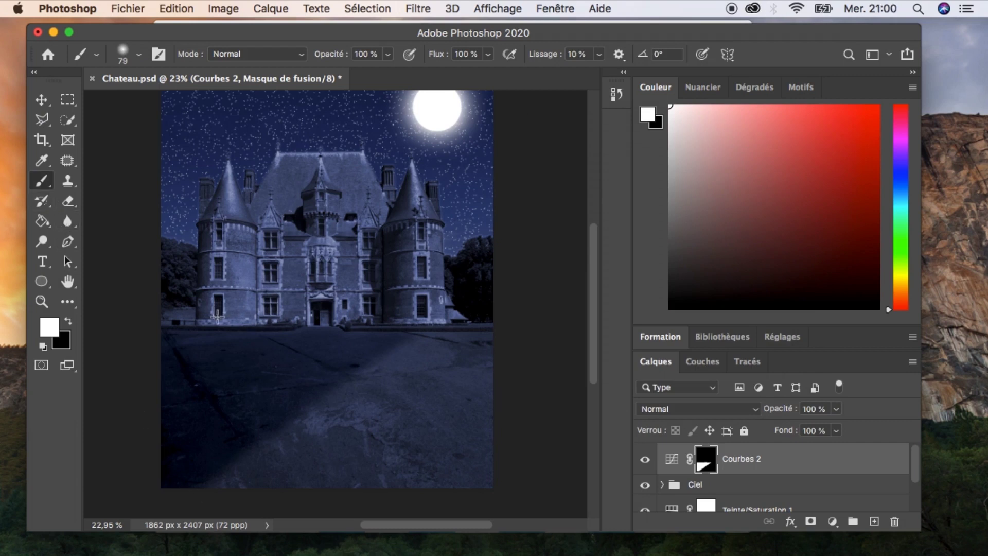
Set the brush opacity to 37% and paint on the Courbes 2 mask near the château's base.
left_click_drag(217, 319, 248, 320)
key("ctrl+z")
left_click(389, 54)
left_click_drag(358, 70, 343, 71)
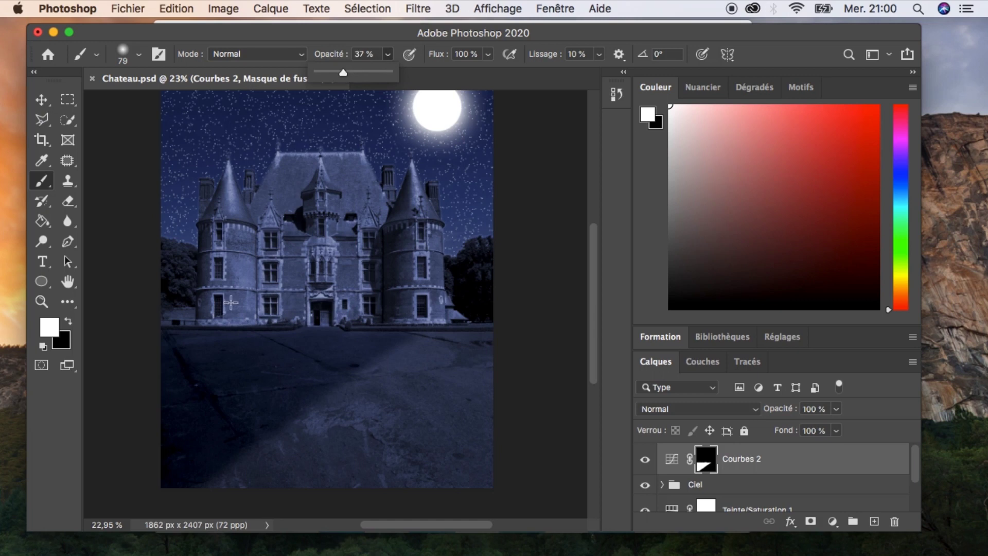
left_click(206, 330)
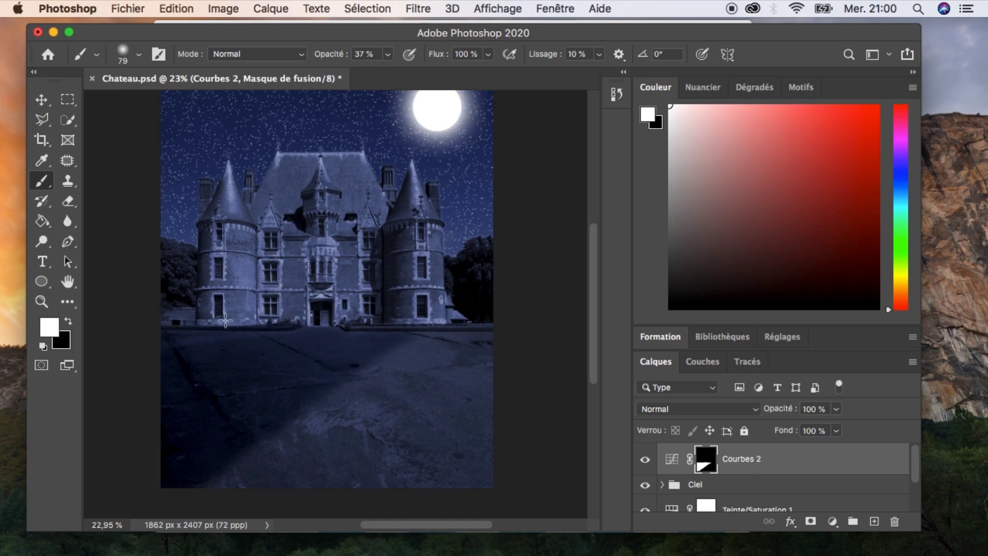
Raise the brush opacity to 62% and paint white across the château façade on the Courbes 2 mask.
left_click(388, 55)
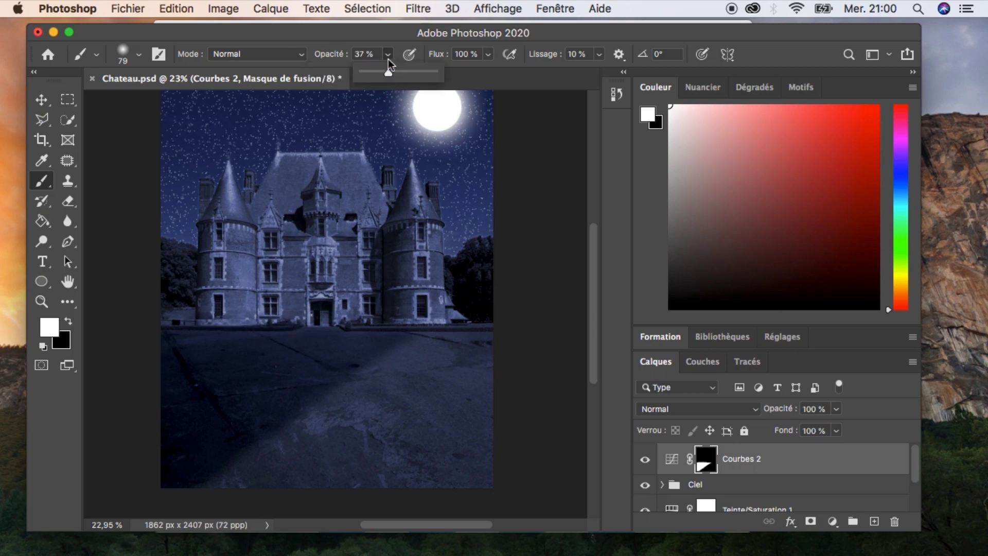
left_click(211, 320)
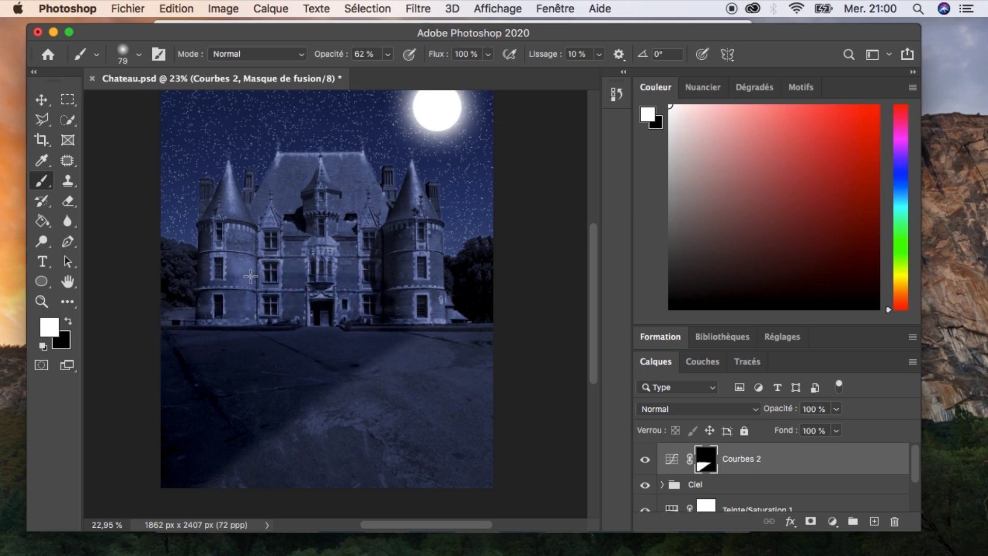
mouse_move(229, 242)
left_mouse_down()
mouse_move(353, 232)
mouse_move(313, 252)
mouse_move(368, 260)
mouse_move(236, 280)
mouse_move(257, 303)
mouse_move(333, 313)
mouse_move(226, 314)
mouse_move(313, 189)
mouse_move(284, 169)
mouse_move(274, 184)
mouse_move(330, 162)
mouse_move(282, 209)
mouse_move(343, 186)
mouse_move(377, 202)
mouse_move(347, 211)
mouse_move(389, 221)
left_mouse_up()
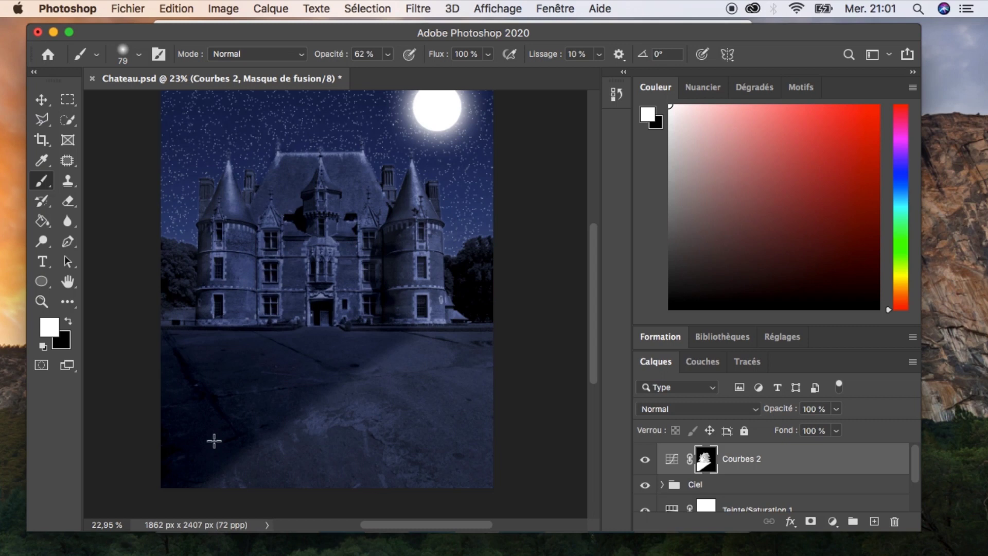
Set the new Calque 1 layer's blend mode to Incrustation and lower the brush opacity to about 23%.
left_click(694, 409)
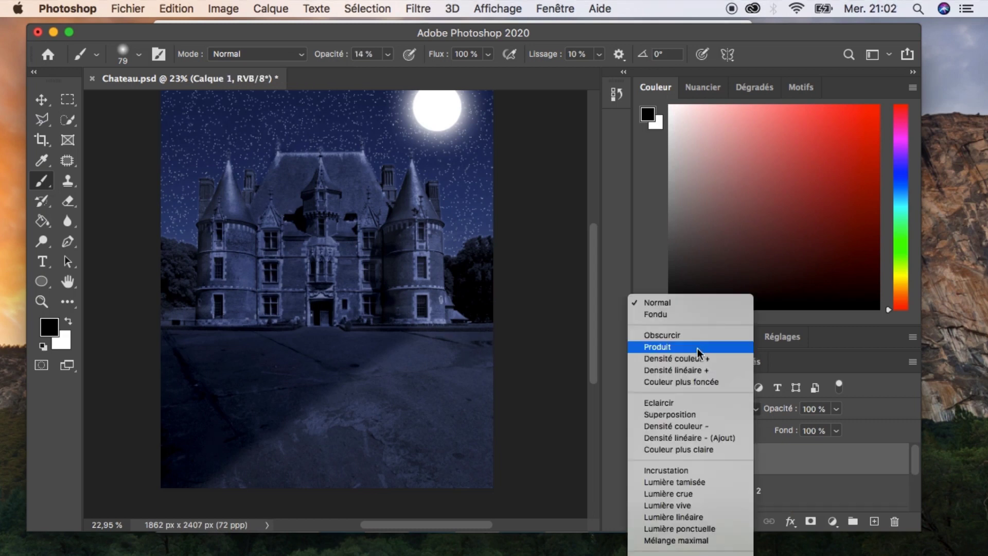
left_click(679, 470)
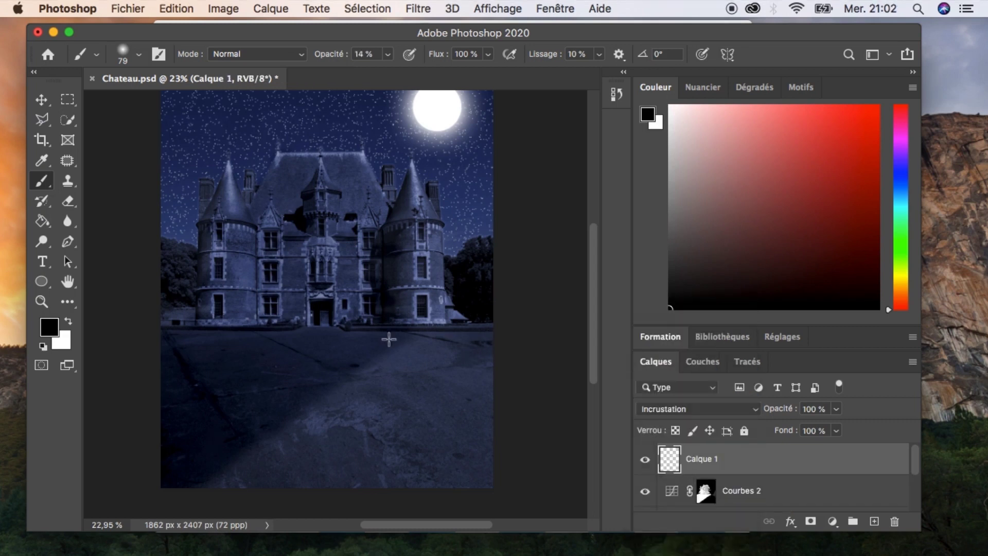
left_click(387, 56)
left_click_drag(387, 72, 394, 72)
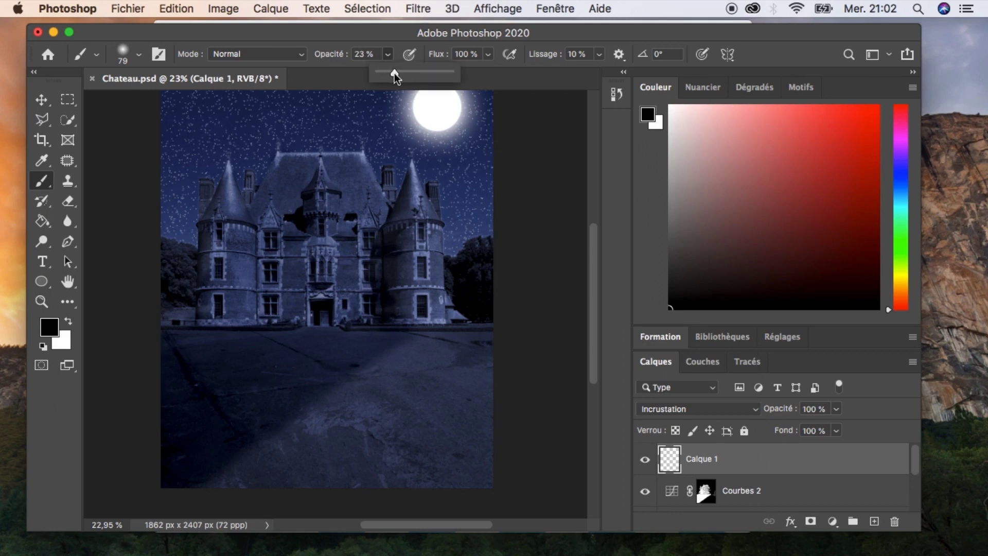
left_click(390, 55)
left_click_drag(431, 338, 441, 343)
key("super+z")
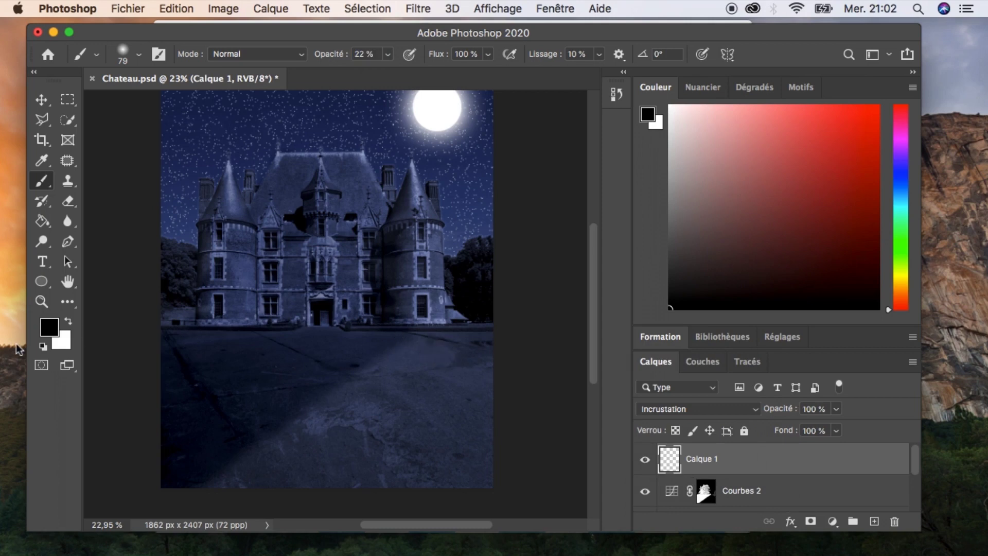
Switch the foreground colour to white and set the brush size to 149 px with 0% hardness.
left_click(69, 320)
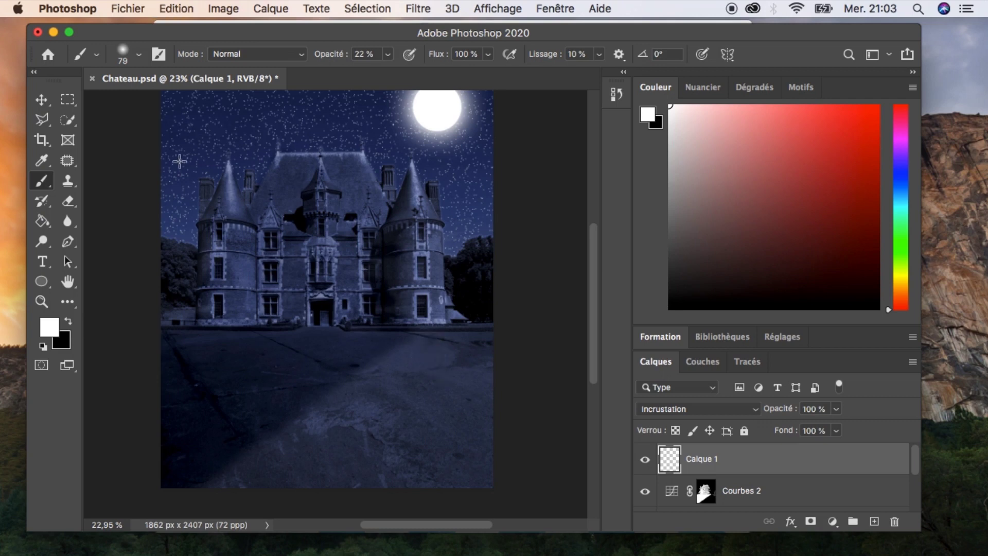
left_click(136, 56)
left_click_drag(158, 103, 185, 105)
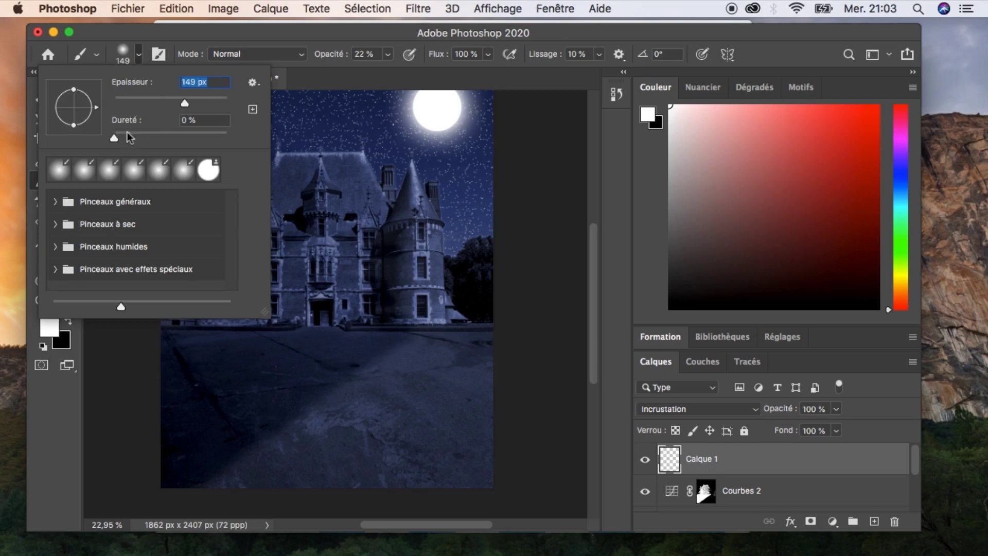
left_click(141, 55)
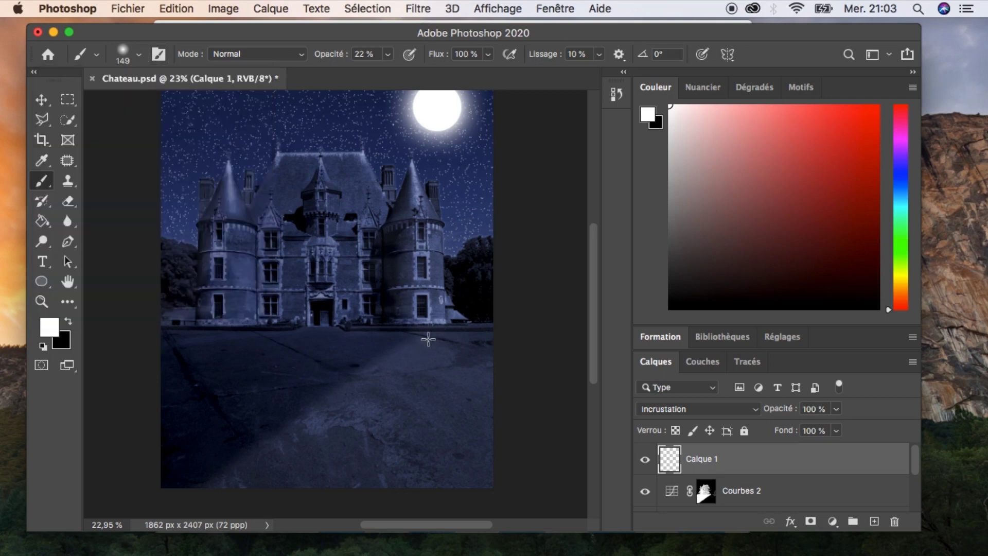
Set the brush opacity to 9%, paint soft white light on the forecourt, and toggle Calque 1's visibility to compare.
left_click(387, 54)
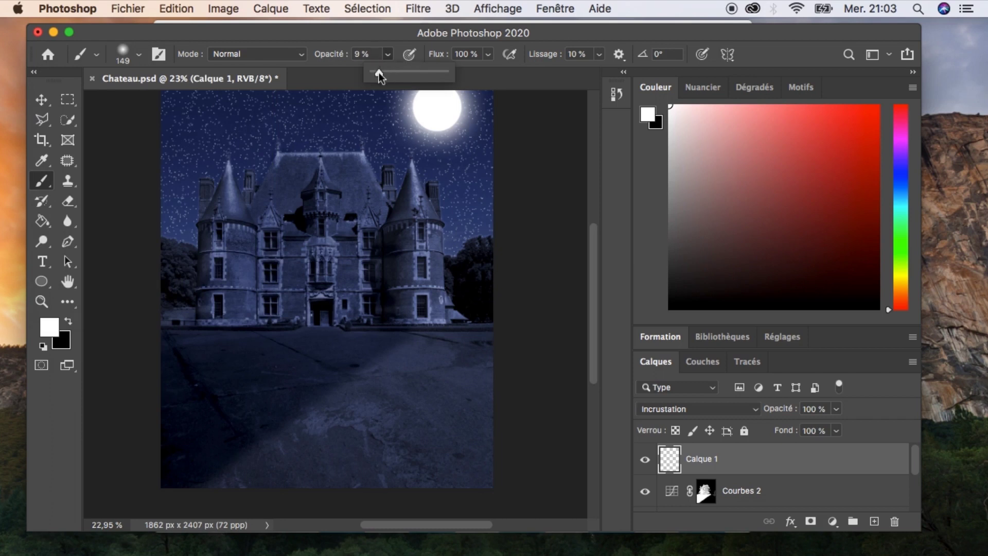
left_click(437, 356)
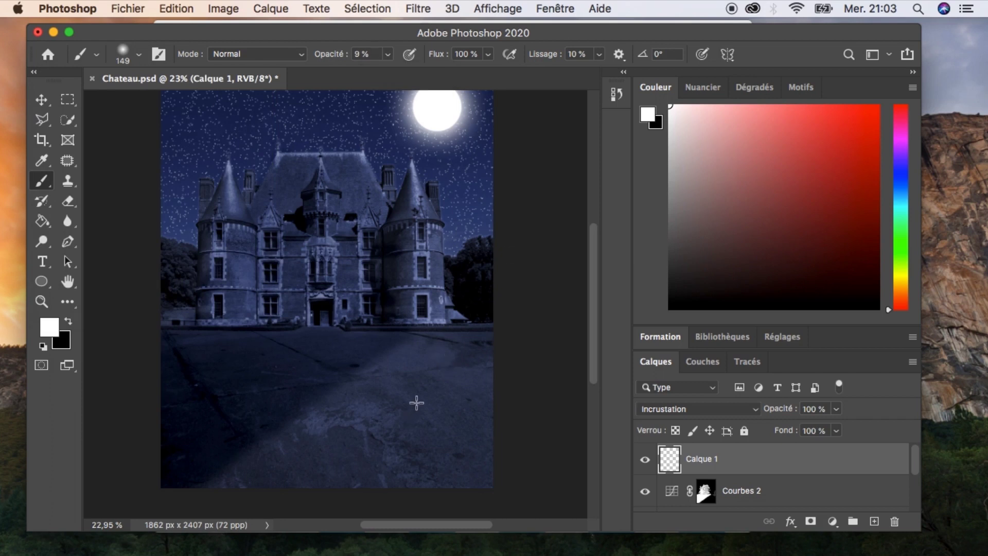
mouse_move(432, 373)
left_mouse_down()
mouse_move(425, 401)
mouse_move(430, 381)
mouse_move(428, 395)
mouse_move(451, 390)
mouse_move(428, 363)
mouse_move(450, 356)
mouse_move(423, 381)
mouse_move(419, 363)
mouse_move(424, 401)
mouse_move(456, 356)
mouse_move(450, 374)
mouse_move(422, 368)
mouse_move(402, 425)
mouse_move(438, 385)
mouse_move(431, 417)
left_mouse_up()
left_click(645, 459)
left_click(645, 461)
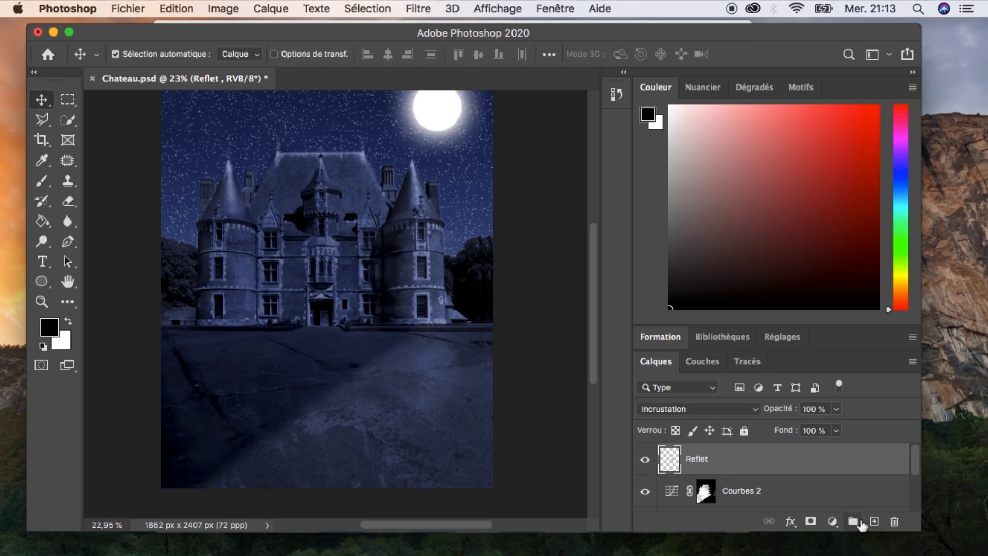
Add a new empty layer and trace a polygonal lasso selection around the small window in the château's central tower.
left_click(874, 521)
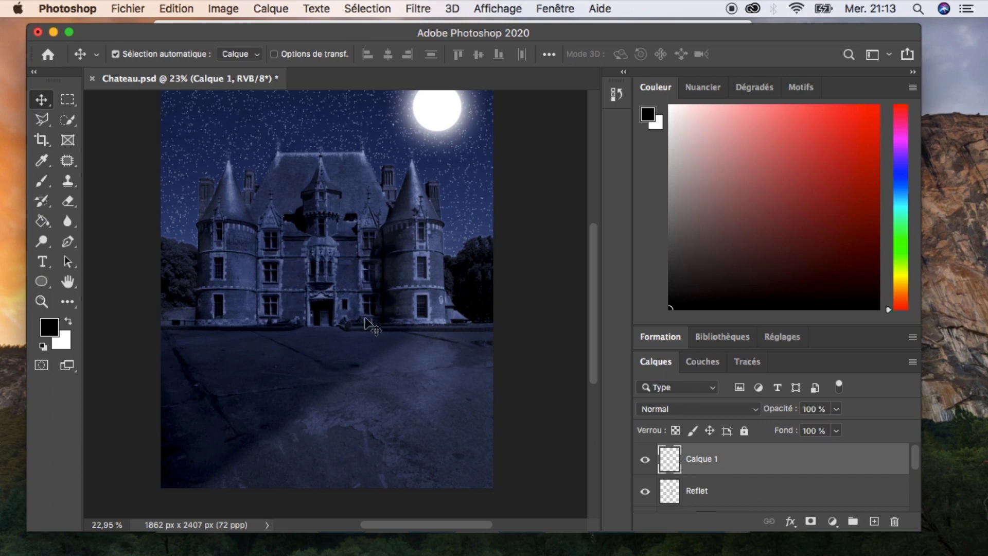
key("z")
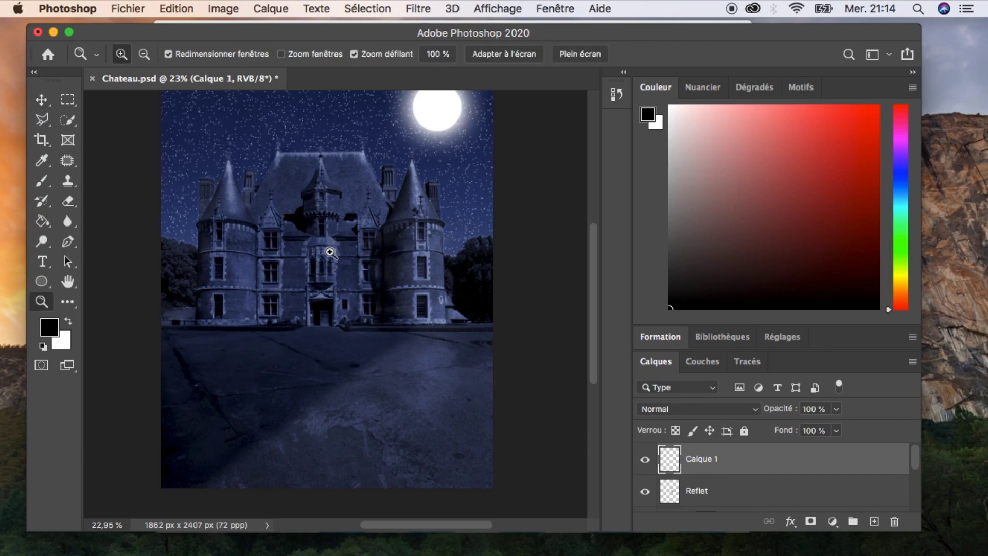
left_click(330, 248)
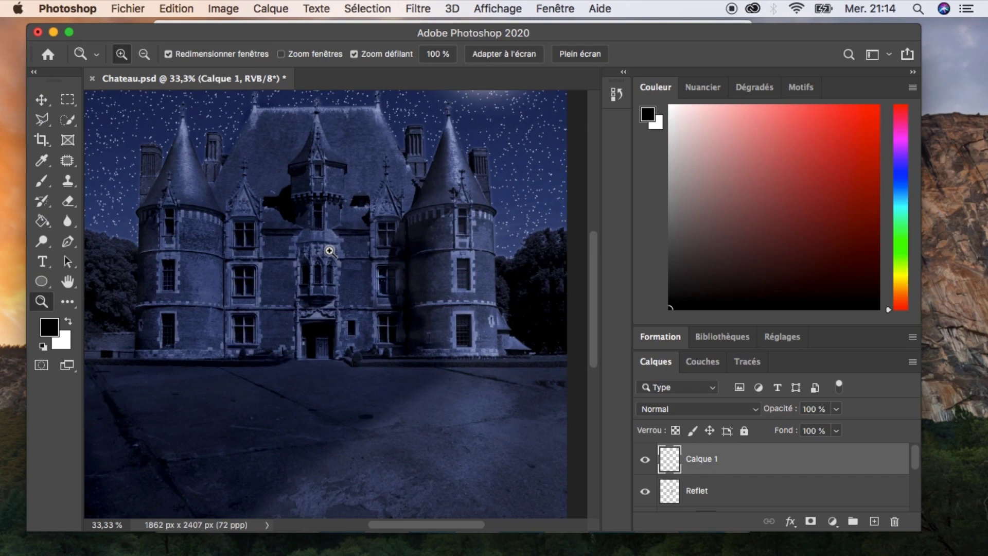
left_click(330, 250)
key("space")
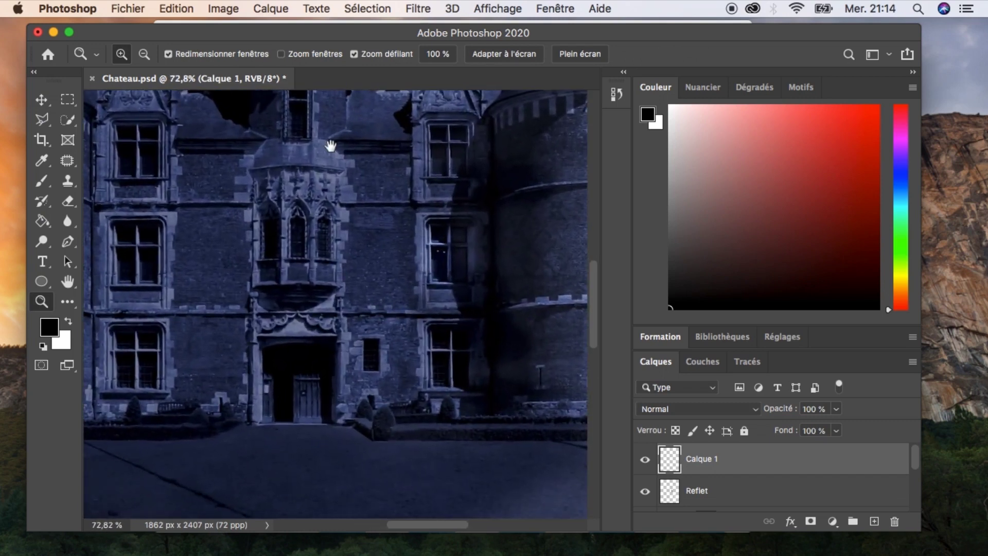
left_click_drag(331, 140, 368, 349)
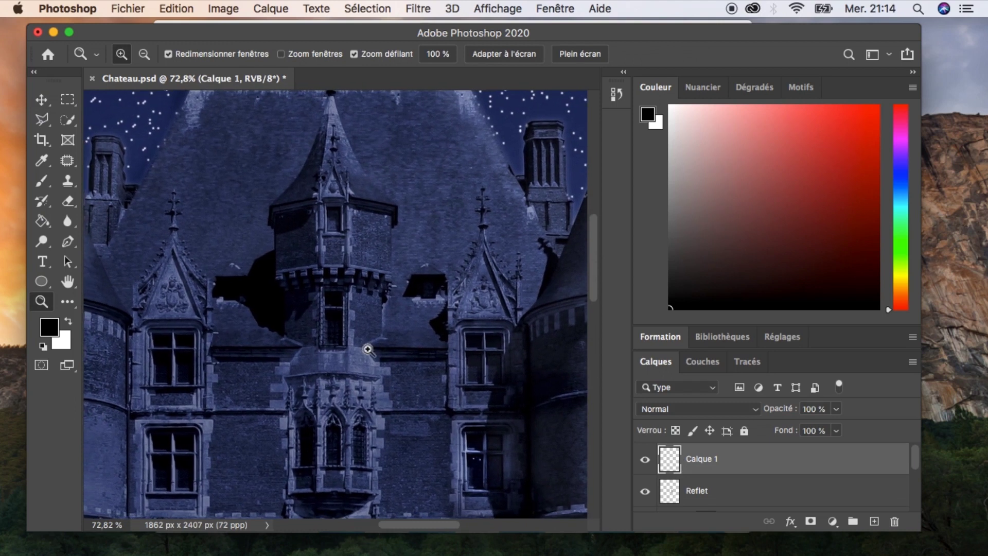
left_click(42, 119)
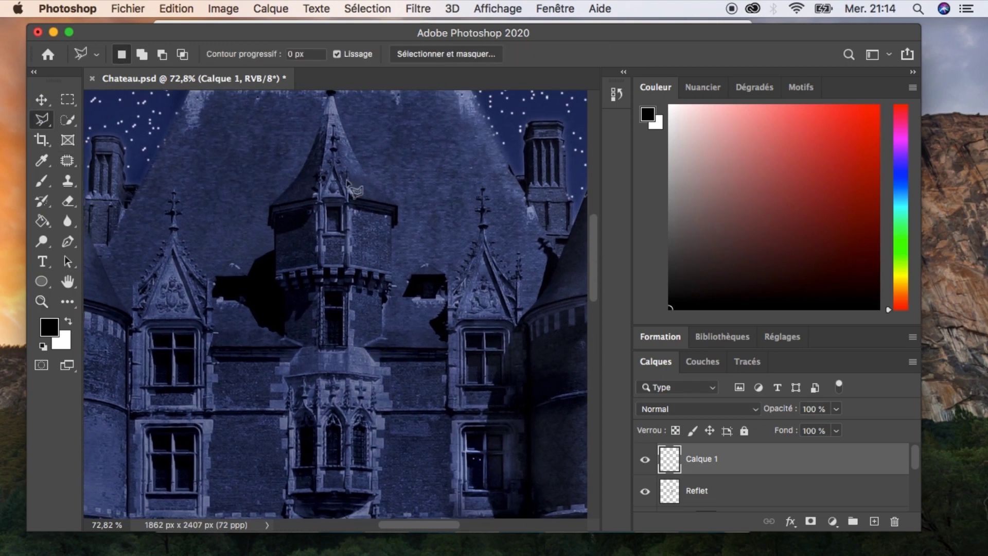
left_click(329, 208)
left_click(340, 208)
left_click(341, 231)
left_click(328, 232)
left_click(328, 207)
Add a Curves adjustment on the window selection and pull the blue channel curve down.
left_click(782, 337)
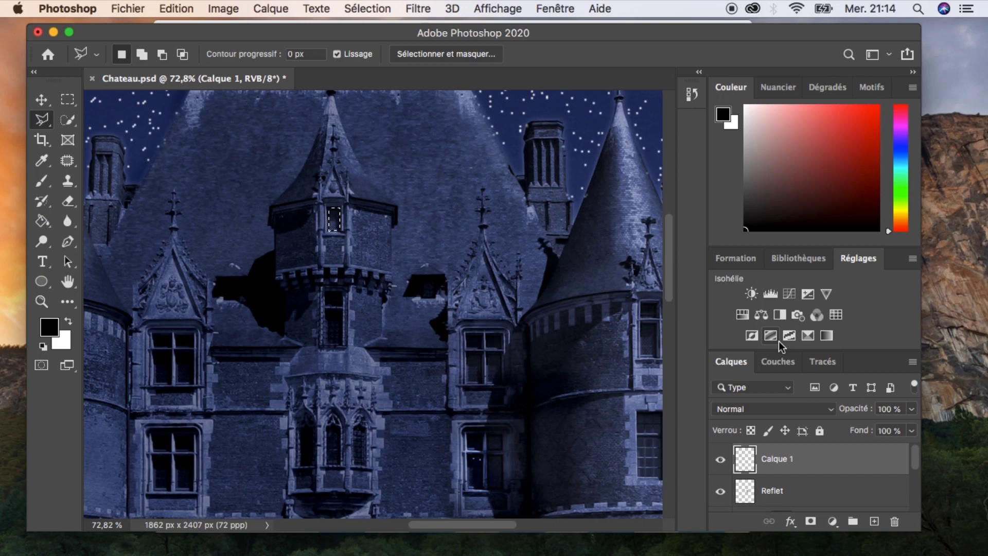
left_click(789, 294)
left_click_drag(735, 216, 711, 210)
left_click(692, 134)
left_click(691, 169)
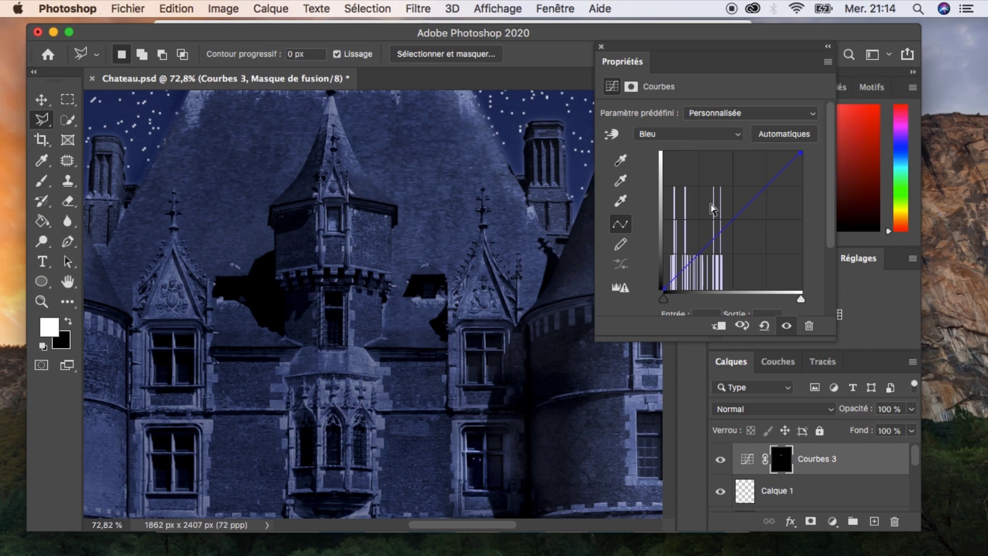
left_click(668, 134)
left_click(664, 95)
left_click_drag(801, 152, 764, 153)
left_click_drag(712, 211, 747, 245)
left_click(702, 132)
left_click(649, 167)
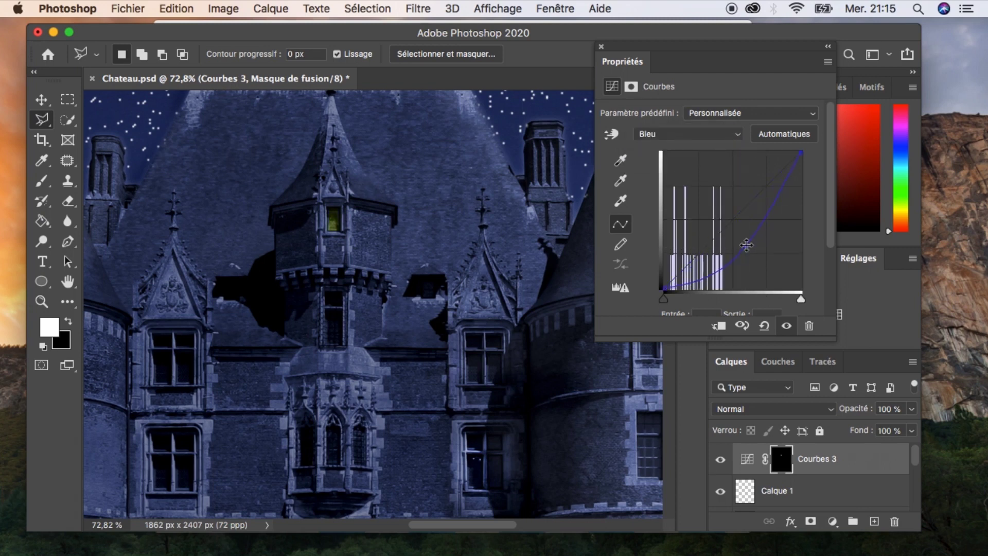
Raise the RVB composite curve steeply so the window glows warm yellow, and close the properties panel.
left_click(699, 134)
left_click(692, 99)
left_click_drag(715, 211, 696, 201)
left_click(688, 134)
left_click(688, 133)
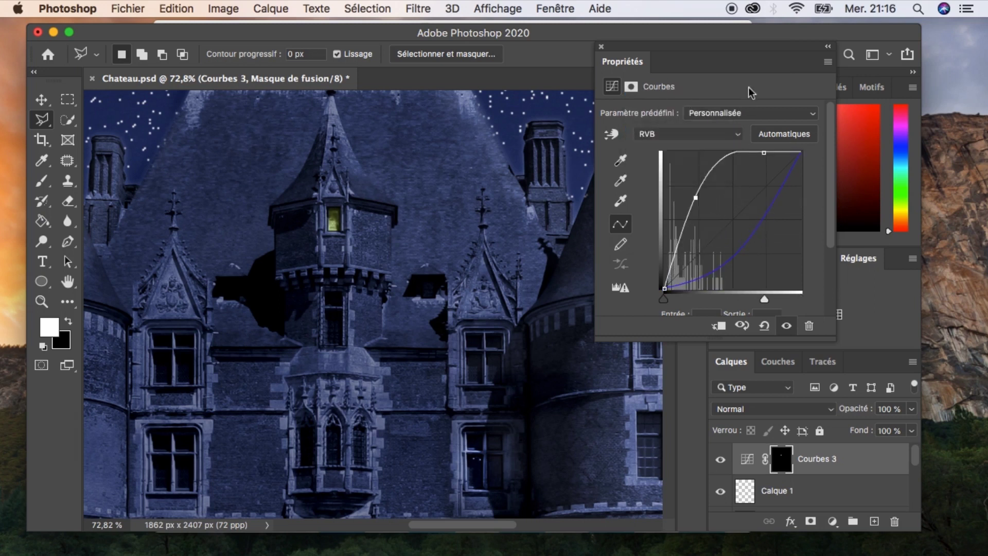
left_click(601, 46)
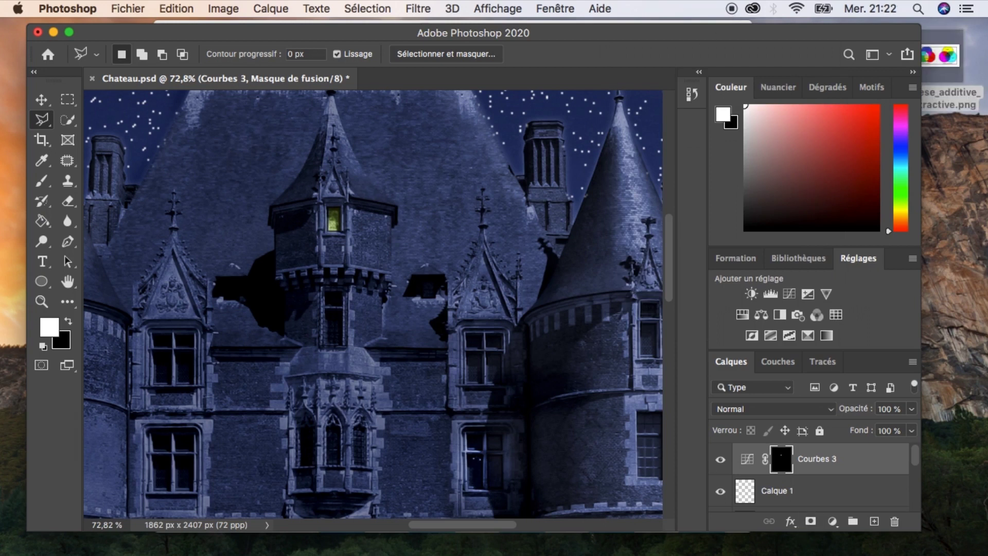
Open the additive and subtractive colour synthesis chart for reference, then close it.
left_click(800, 555)
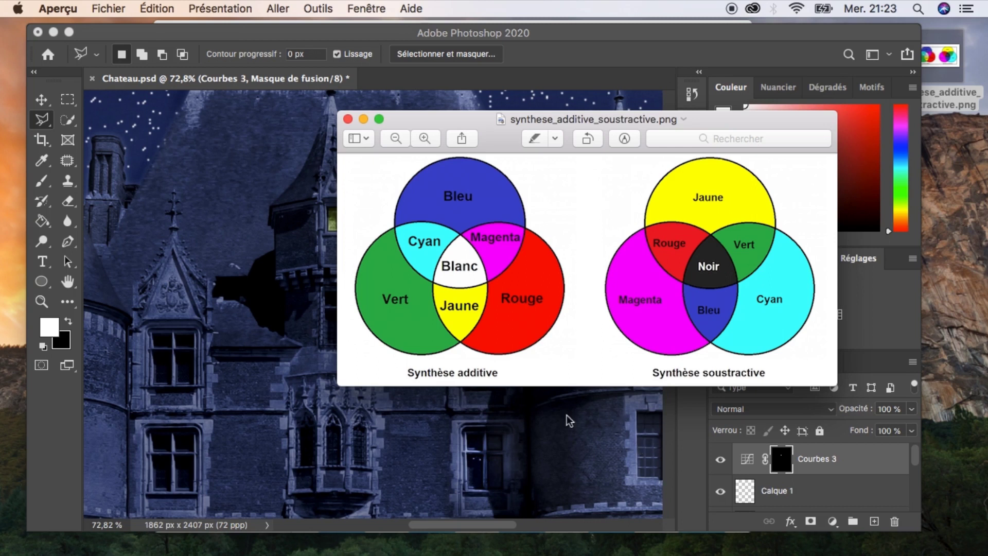
left_click(347, 120)
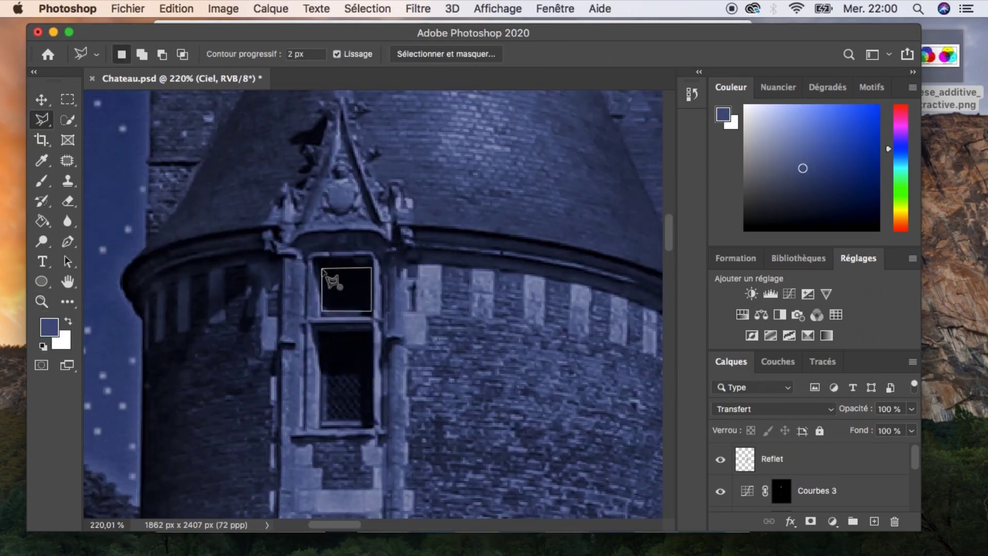
Select the two stacked windows of the left tower with the polygonal lasso.
left_click(322, 269)
left_click(322, 333, "shift")
left_click(370, 332)
left_click(370, 421)
left_click(322, 421)
left_click(323, 333)
key("super+t")
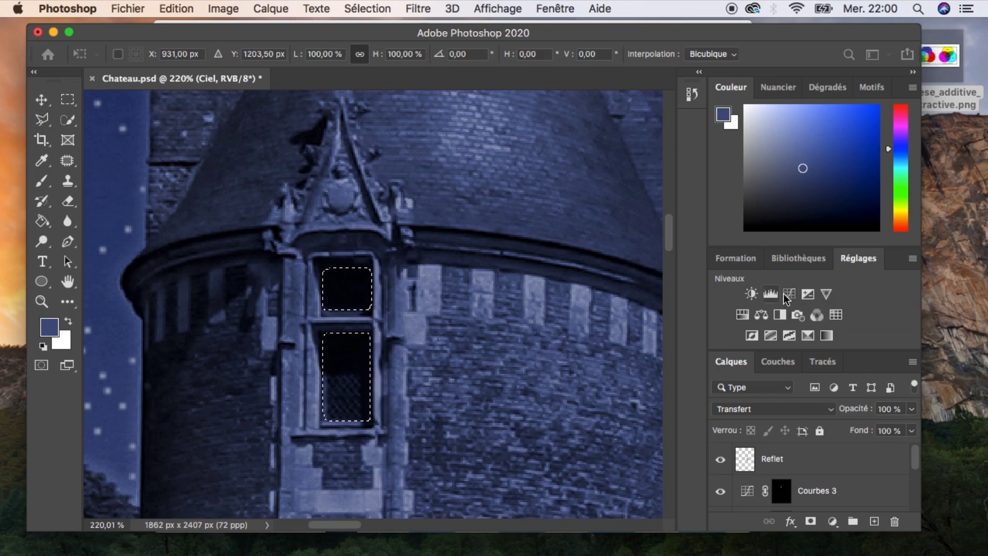
key("Escape")
Add a Curves adjustment to the selected windows, pulling a channel curve to give them a yellow glow.
left_click(789, 296)
left_click_drag(730, 222, 729, 248)
left_click(699, 135)
left_click(699, 167)
left_click(601, 47)
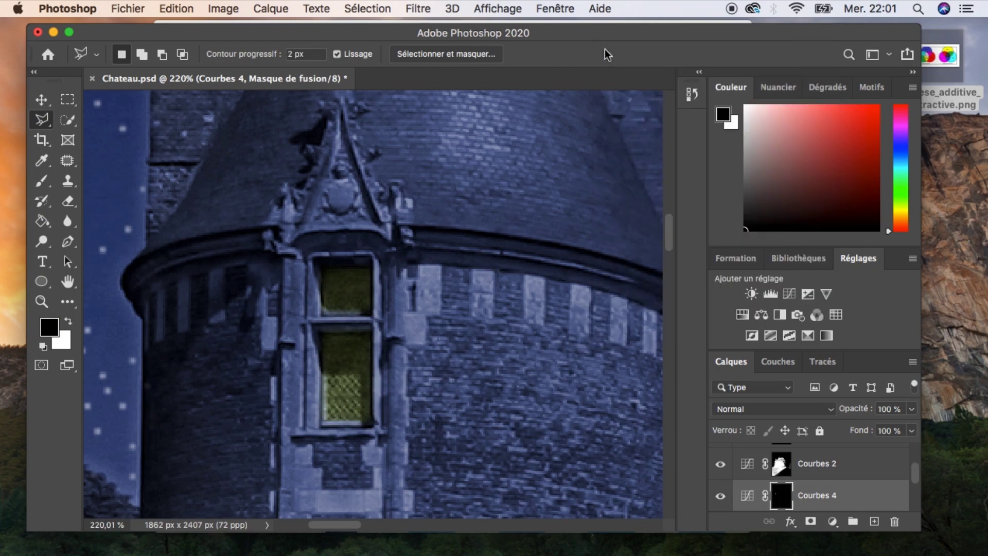
Soften the Courbes 4 mask with a Gaussian blur of 2.4 pixels.
left_click(418, 8)
mouse_move(514, 236)
left_click(706, 321)
left_click(717, 206)
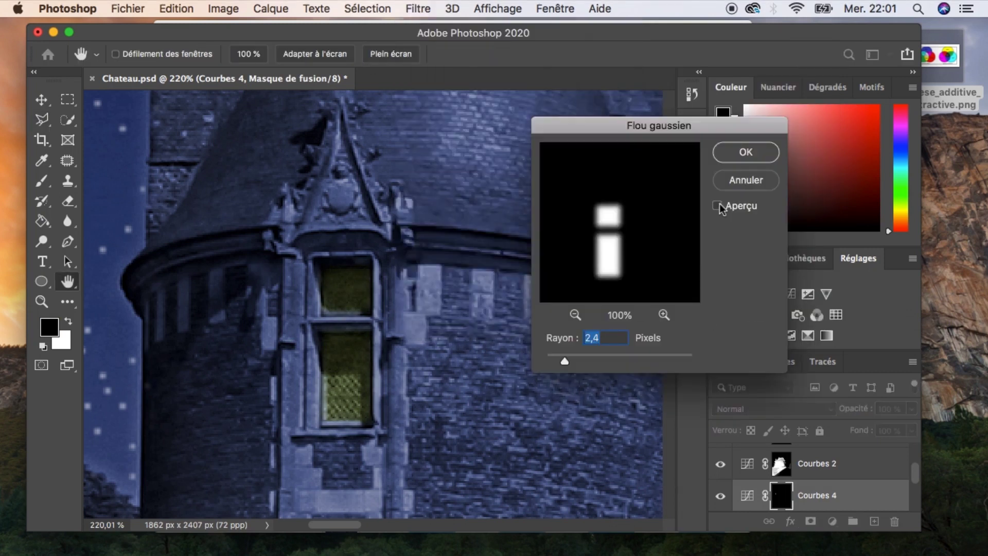
left_click(746, 153)
Reopen the Courbes 4 curves and fine-tune its channel curves, then close the properties panel.
key("super+minus")
key("super+minus")
key("super+minus")
left_click_drag(519, 371, 358, 383)
key("super+minus")
left_click_drag(370, 354, 336, 371)
double_click(746, 494)
left_click(687, 134)
left_click(650, 172)
mouse_move(732, 247)
left_mouse_down()
mouse_move(740, 253)
mouse_move(740, 239)
left_mouse_up()
left_click(692, 134)
left_click(682, 96)
left_click_drag(686, 203, 685, 207)
left_click(601, 47)
Select the two windows of the right tower with the polygonal lasso.
left_click_drag(558, 432, 478, 414)
left_click(544, 344)
left_click_drag(571, 335, 462, 406)
left_click(462, 407)
key("l")
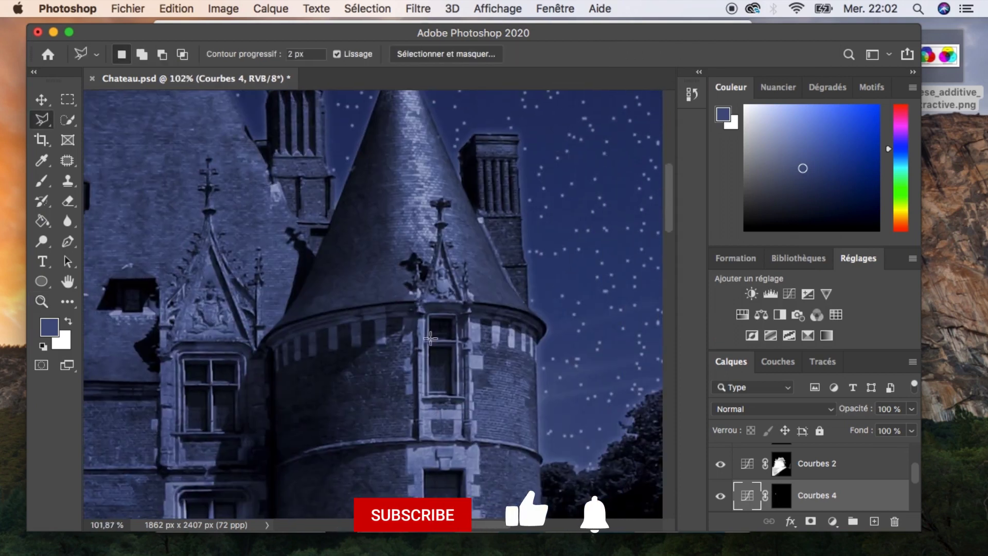
left_click(455, 338)
left_click(431, 338)
left_click(430, 393, "shift")
left_click(431, 348)
left_click(453, 347)
left_click(453, 393)
left_click(430, 393)
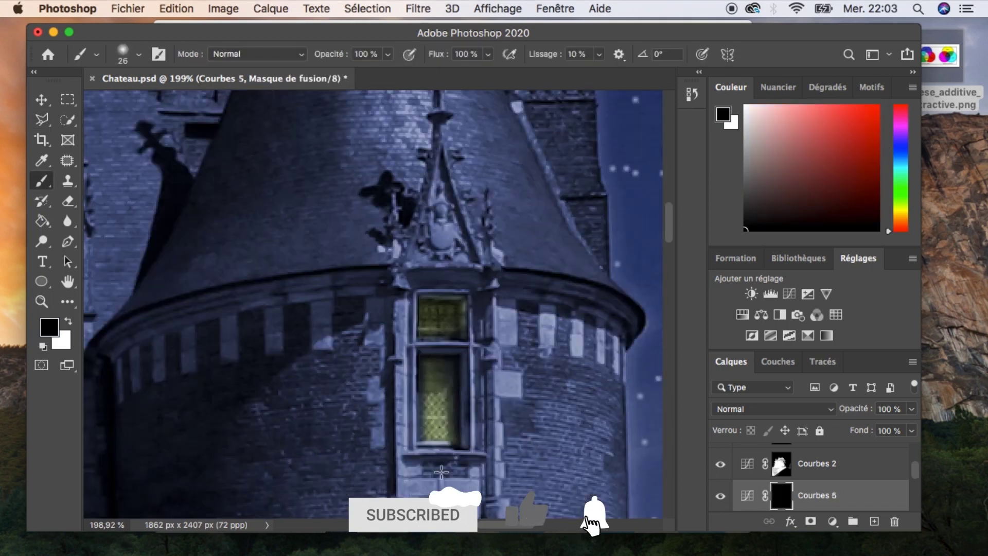
Set the brush size to 12 px and paint a small touch-up on the Courbes 5 mask at the window's top.
right_click(534, 379)
left_click_drag(633, 362, 624, 365)
left_click_drag(467, 337, 466, 319)
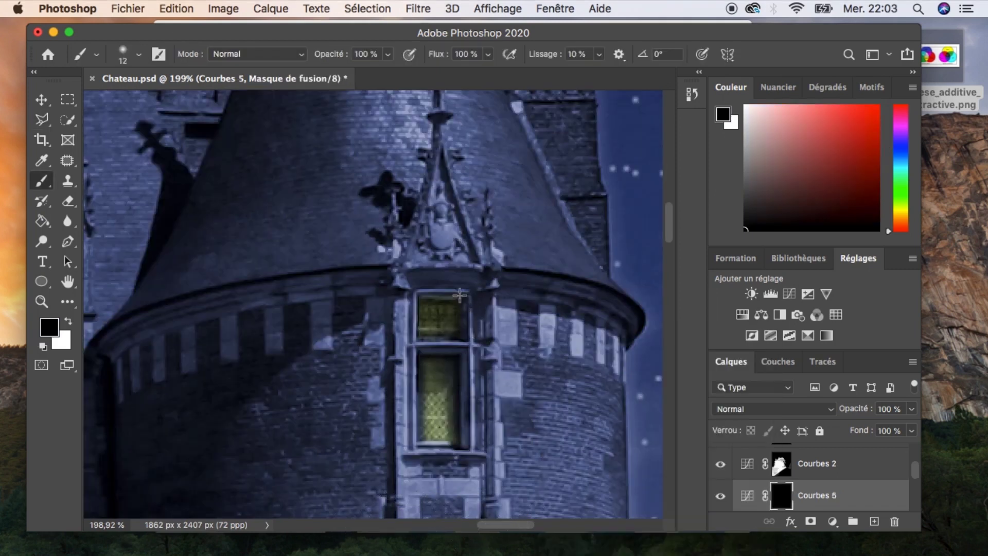
Soften the Courbes 5 mask with a Gaussian blur of 2.4 pixels.
key("v")
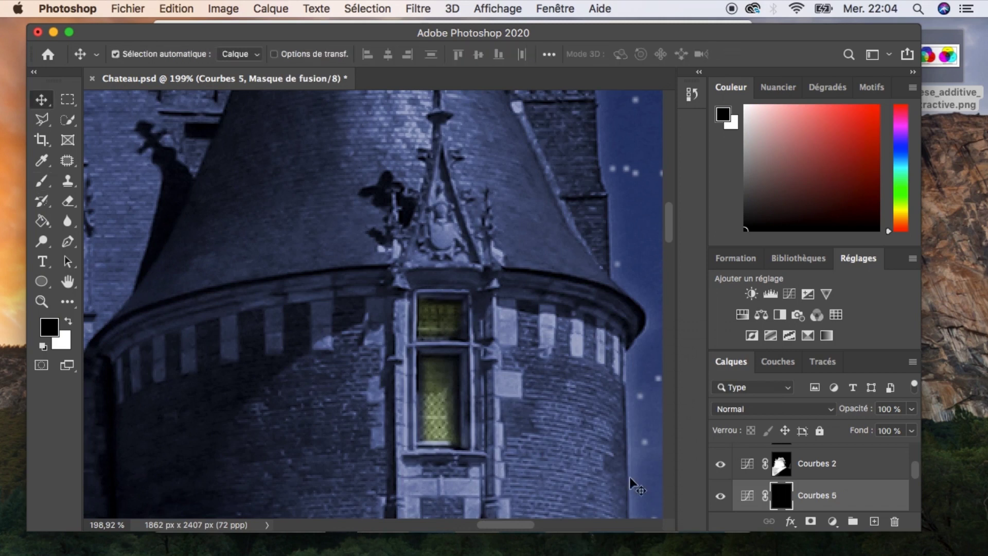
key("l")
left_click(417, 9)
mouse_move(482, 240)
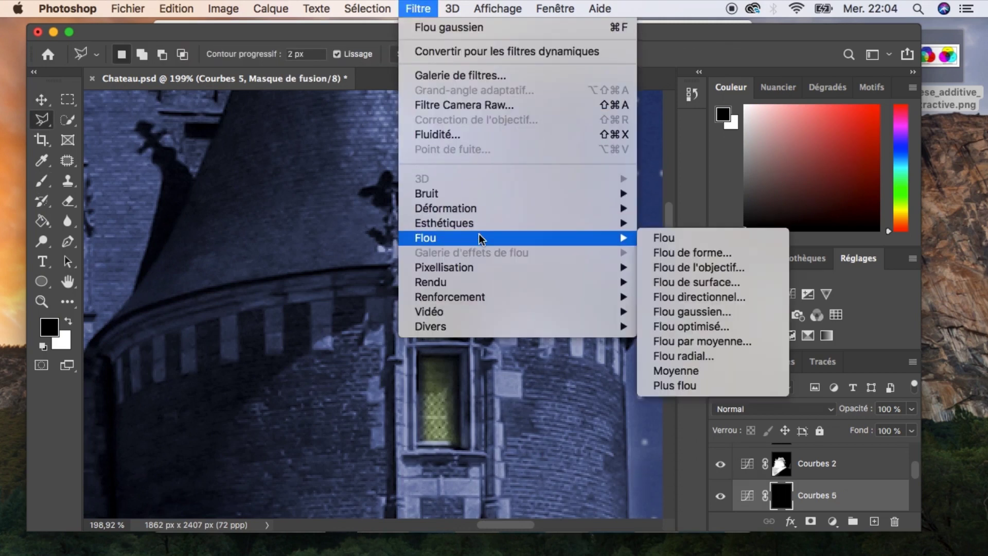
left_click(715, 313)
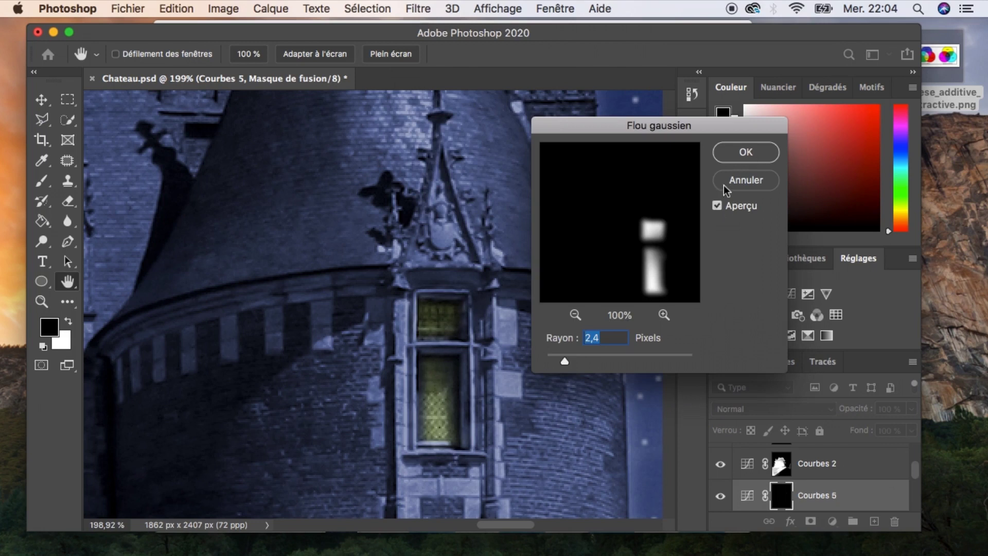
left_click(748, 154)
Zoom out to view the whole château with its lit windows.
key("z")
left_click_drag(447, 295, 449, 379)
right_click(448, 376)
left_click(394, 408)
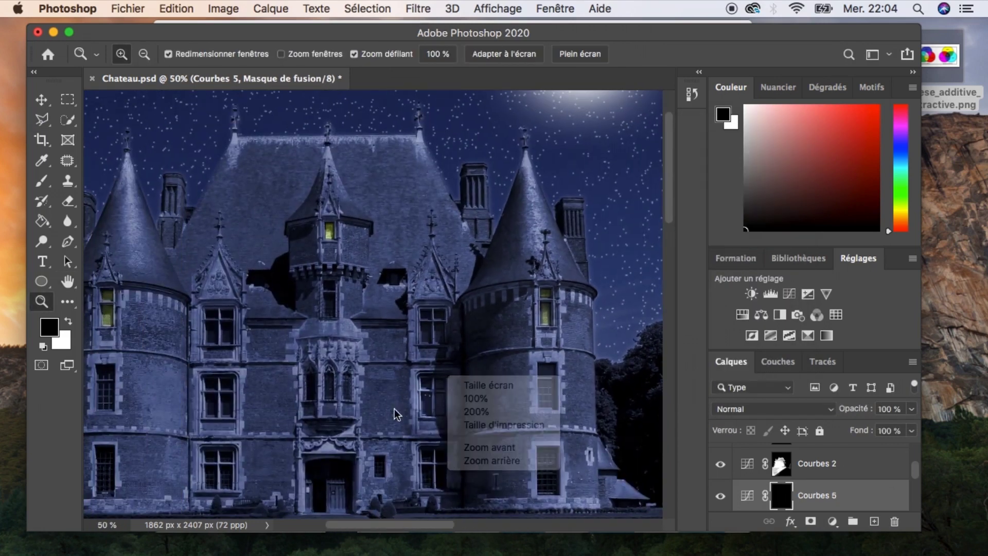
left_click(393, 411, "alt")
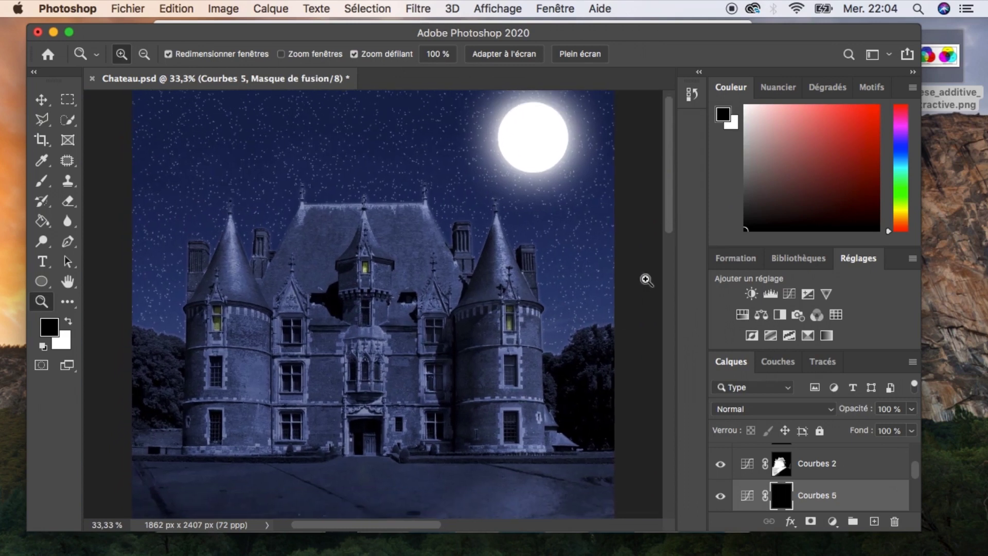
key("v")
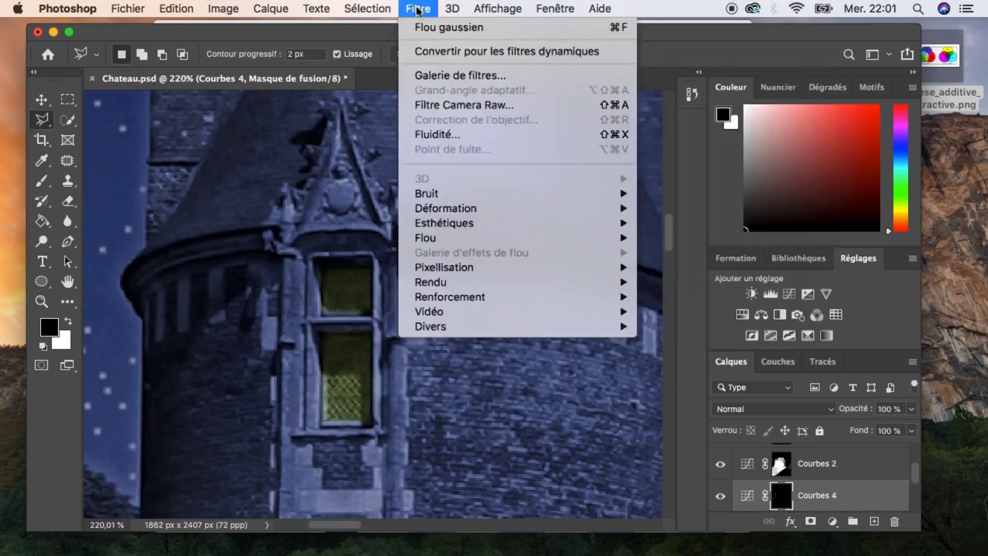